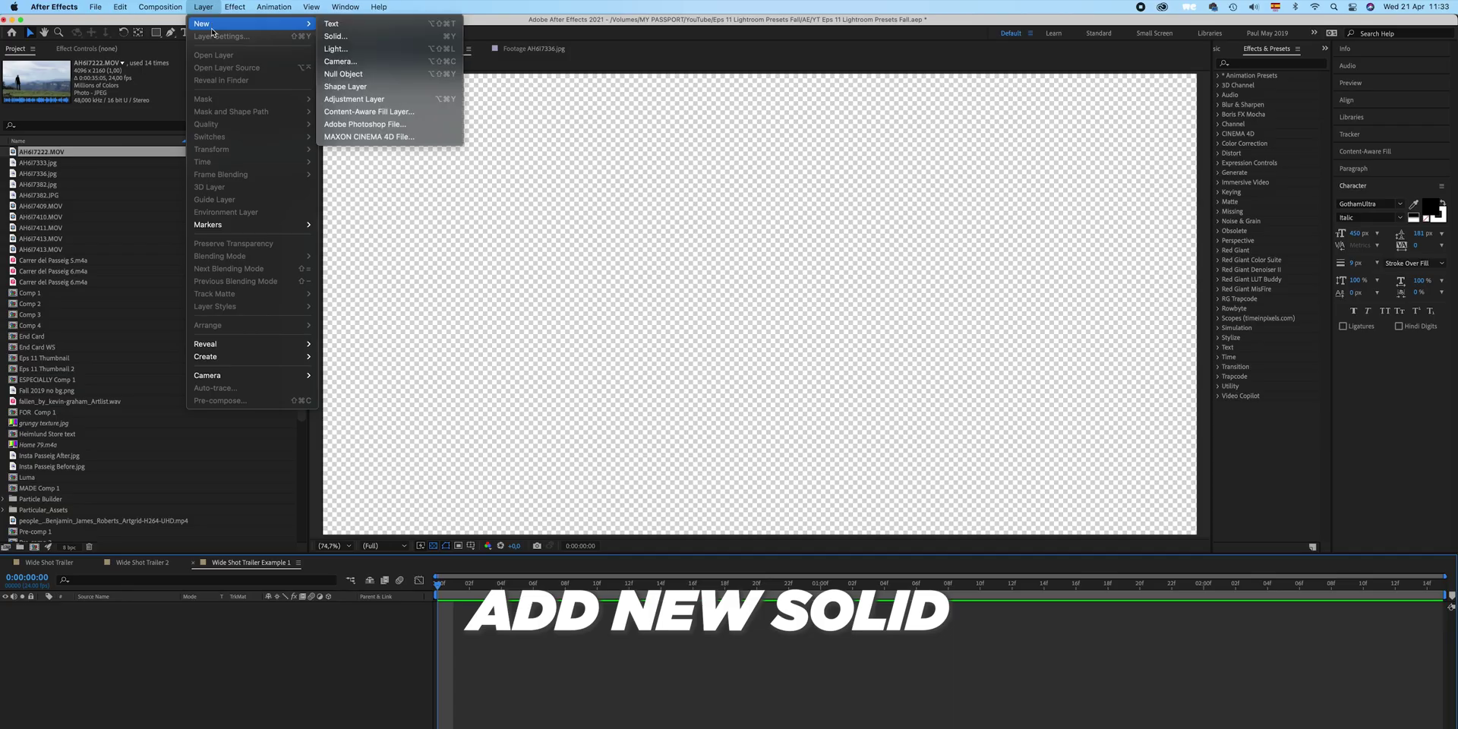
Create a black solid named Scope with a height of 1740
{"action": "left_click", "coordinate": [335, 36]}
{"action": "type", "text": "Scope"}
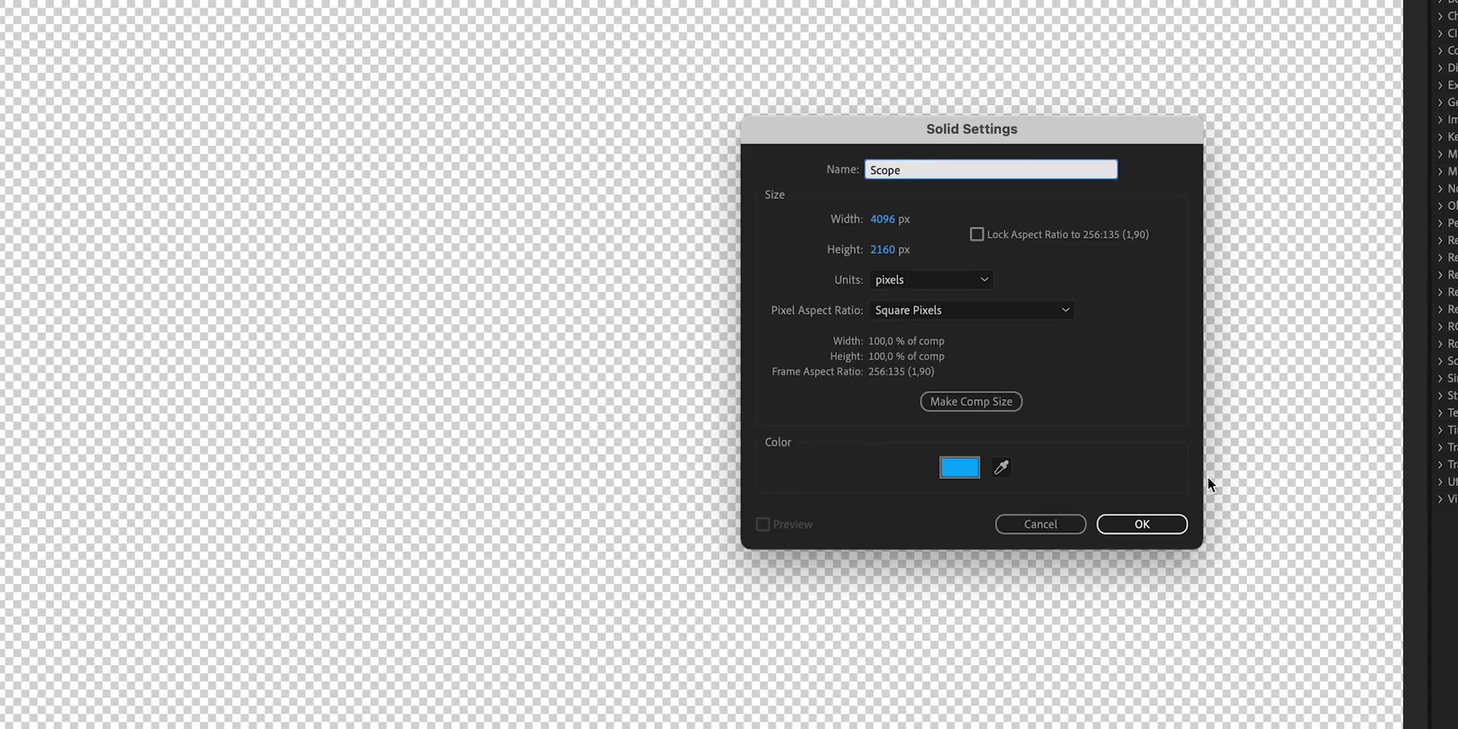
{"action": "left_click", "coordinate": [955, 468]}
{"action": "left_click_drag", "start_coordinate": [1268, 178], "coordinate": [1254, 332]}
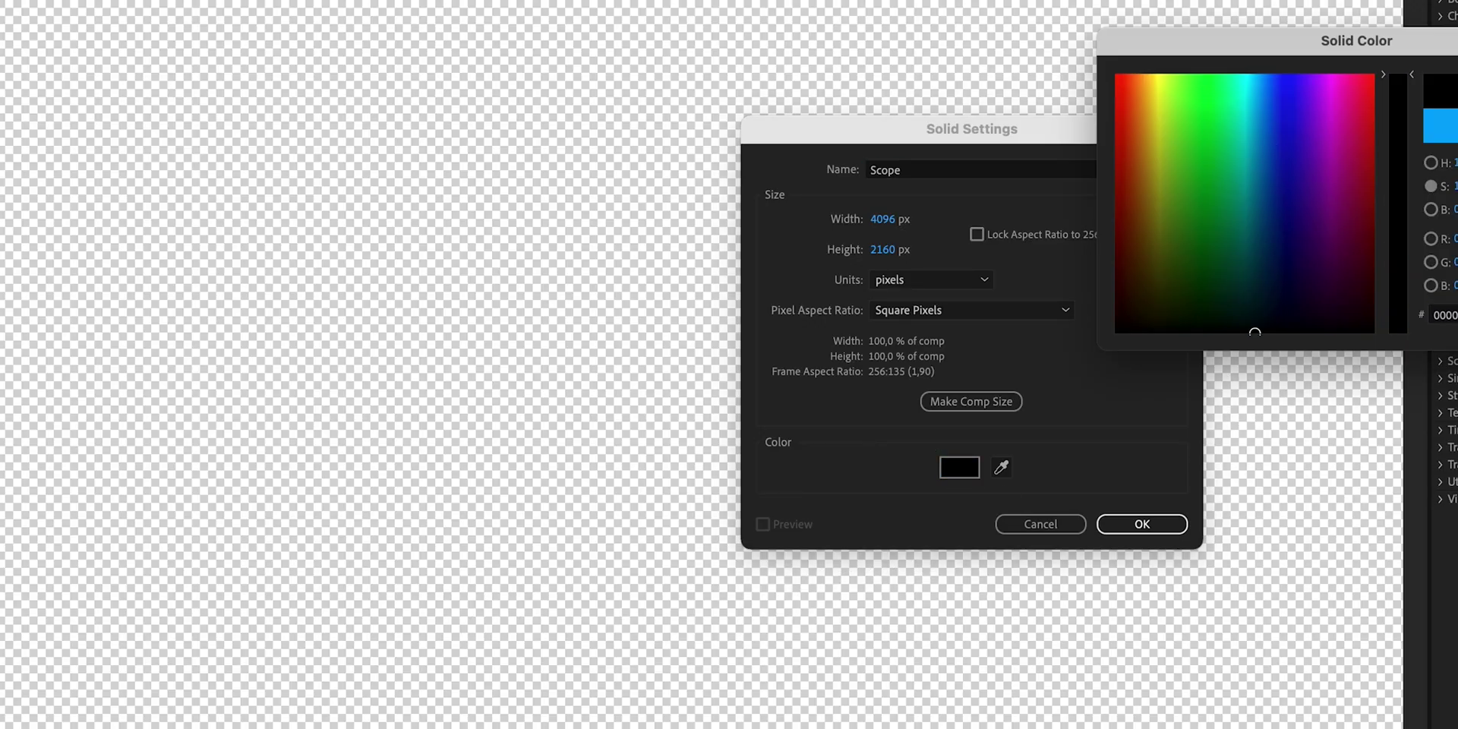
{"action": "key", "text": "Return"}
{"action": "type", "text": "1740"}
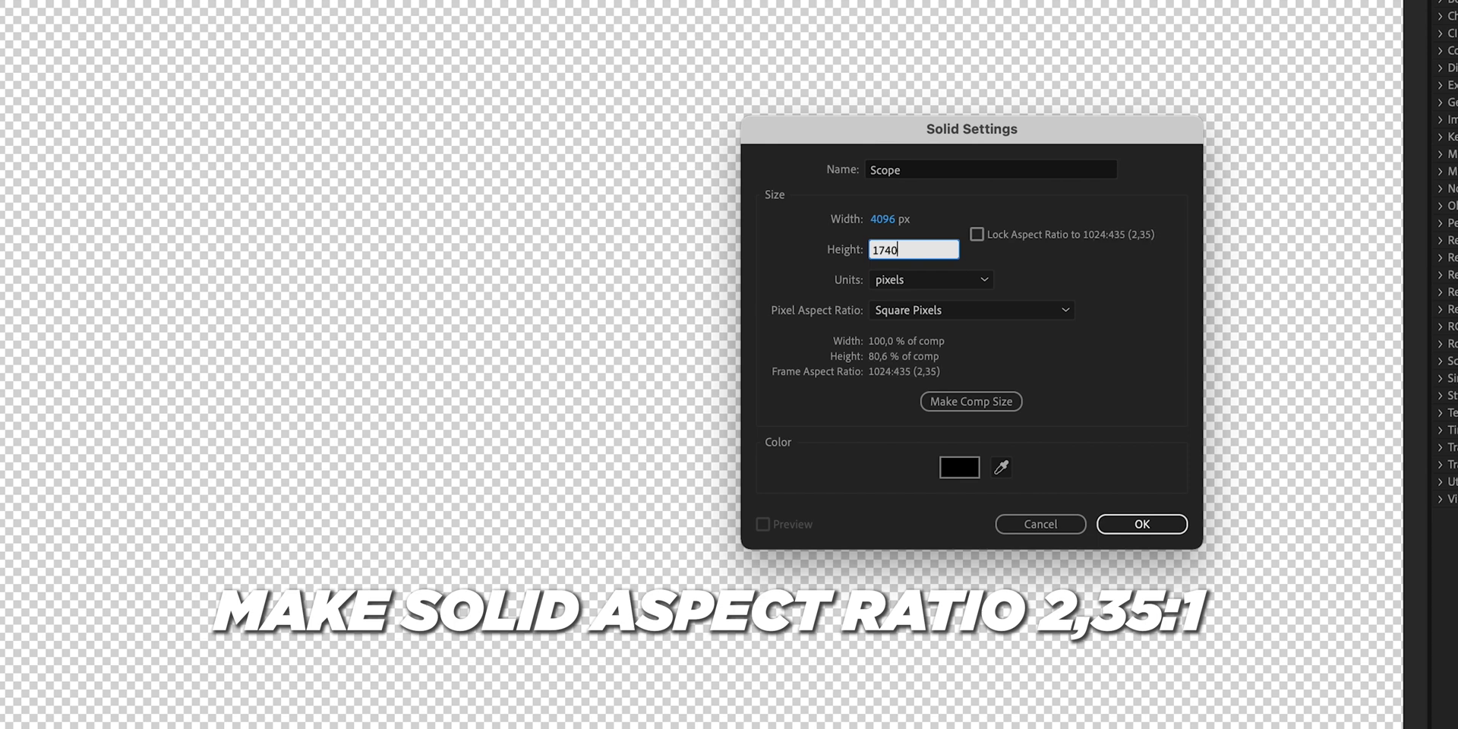
{"action": "left_click", "coordinate": [1132, 521]}
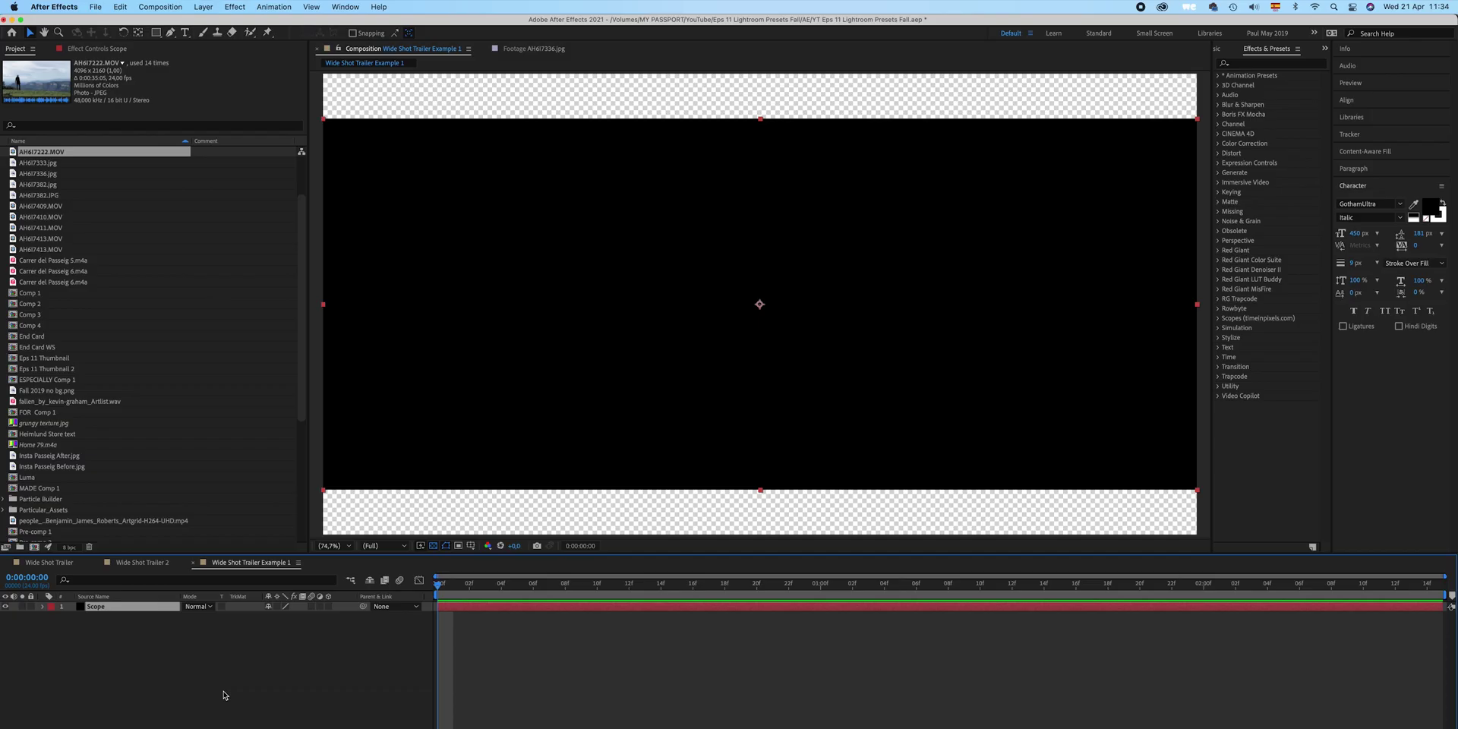
Put AH6I7222.MOV under Scope, set Scope to Stencil Alpha, and scale the footage to 62%
{"action": "left_click_drag", "start_coordinate": [66, 150], "coordinate": [169, 651]}
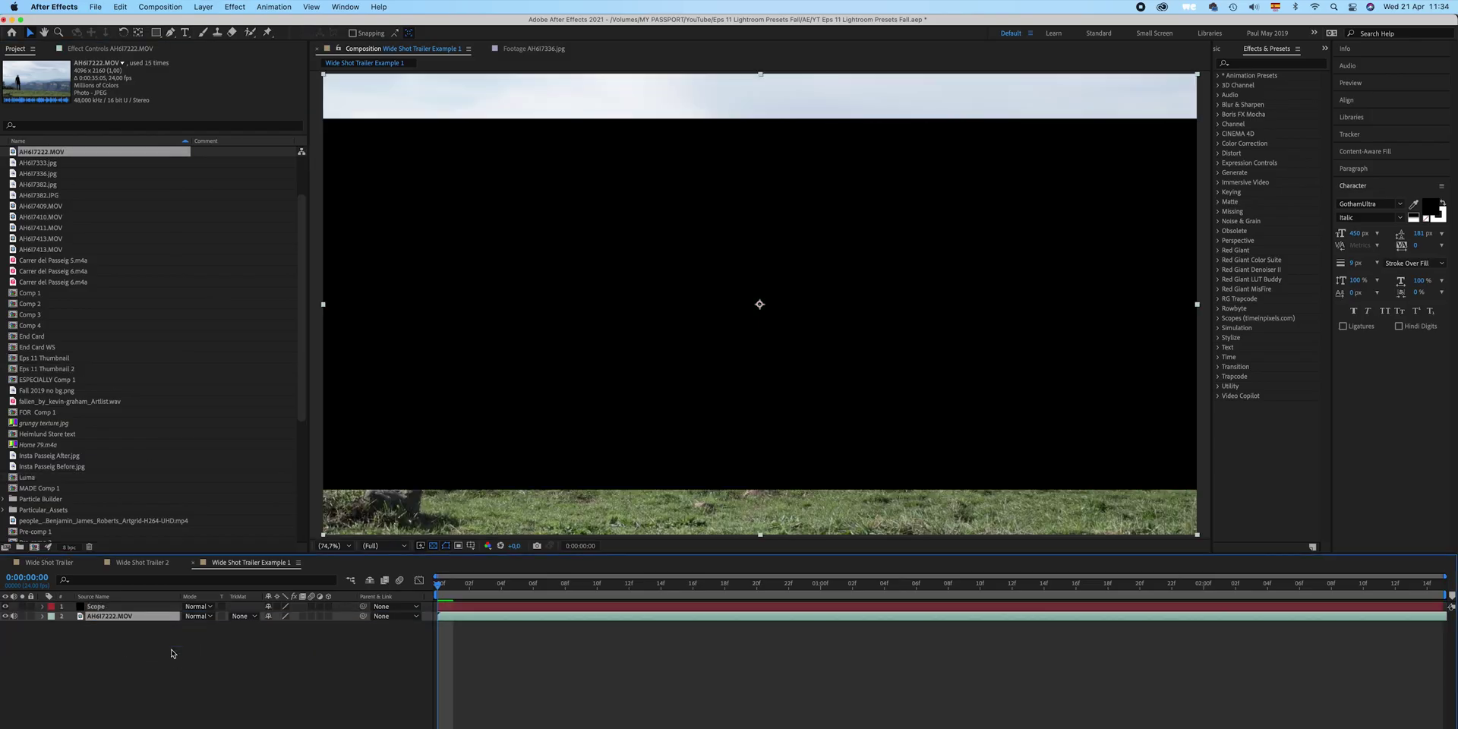
{"action": "left_click", "coordinate": [205, 606]}
{"action": "left_click", "coordinate": [224, 704]}
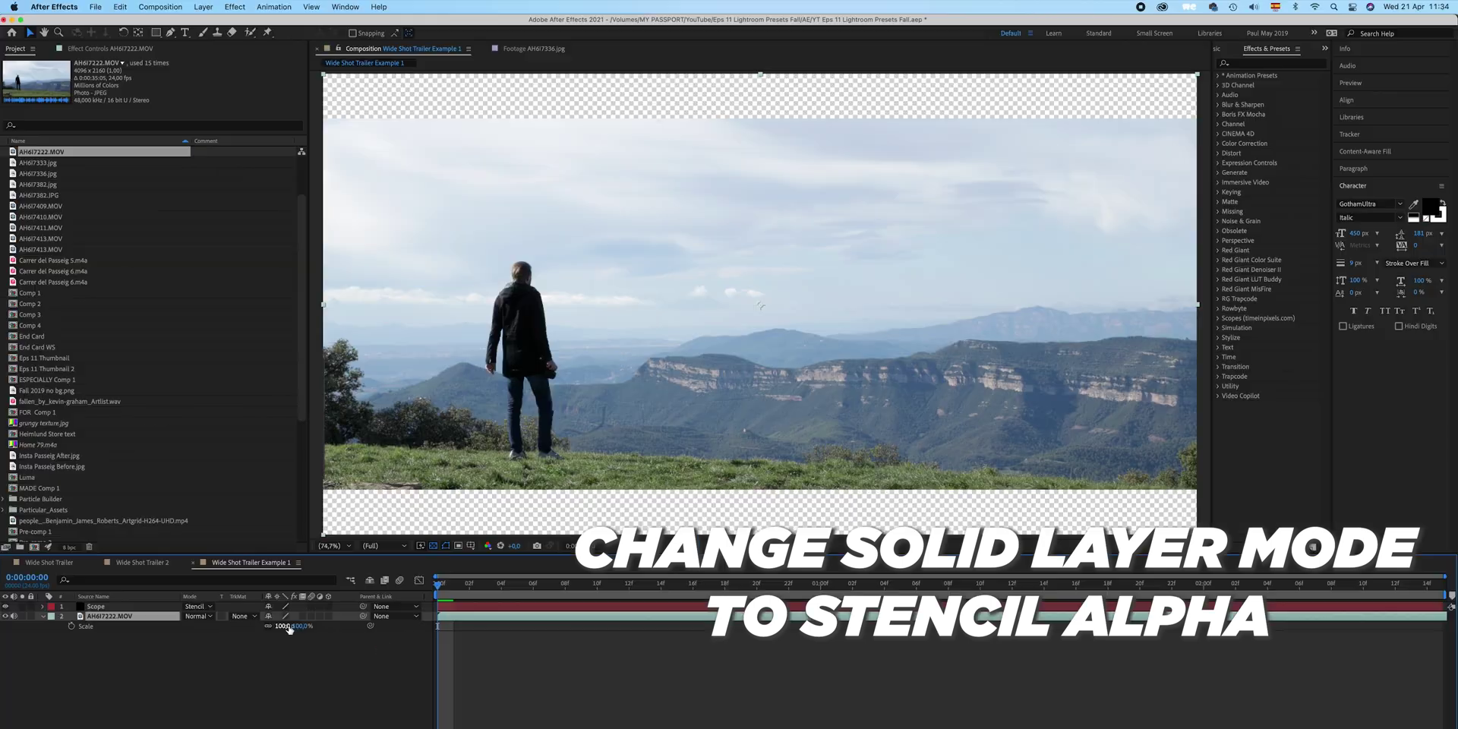
{"action": "key", "text": "s"}
{"action": "left_click_drag", "start_coordinate": [293, 627], "coordinate": [268, 627]}
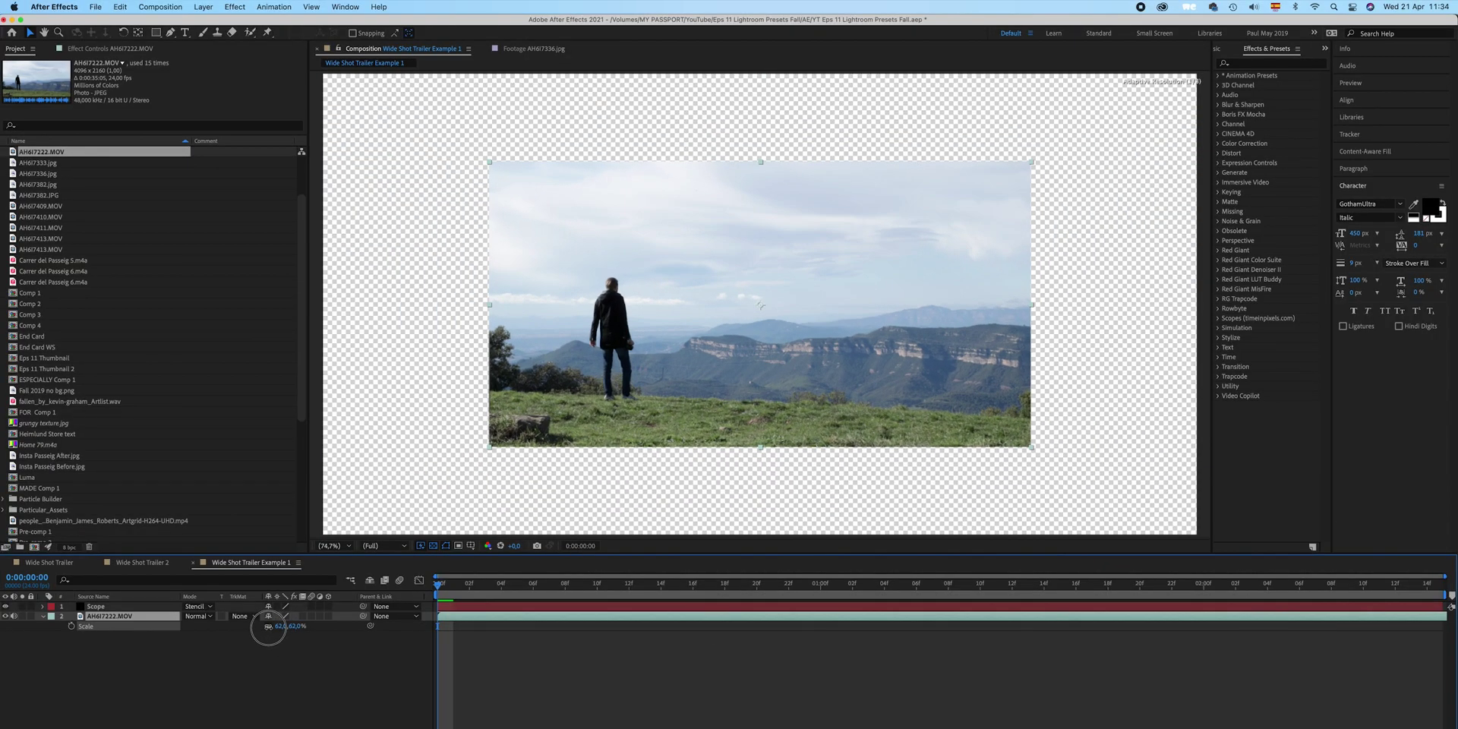
{"action": "left_click", "coordinate": [433, 545]}
Shift the man footage left, then add AH6I7333.jpg at 53% scale on the right
{"action": "left_click_drag", "start_coordinate": [656, 370], "coordinate": [489, 418]}
{"action": "double_click", "coordinate": [70, 163]}
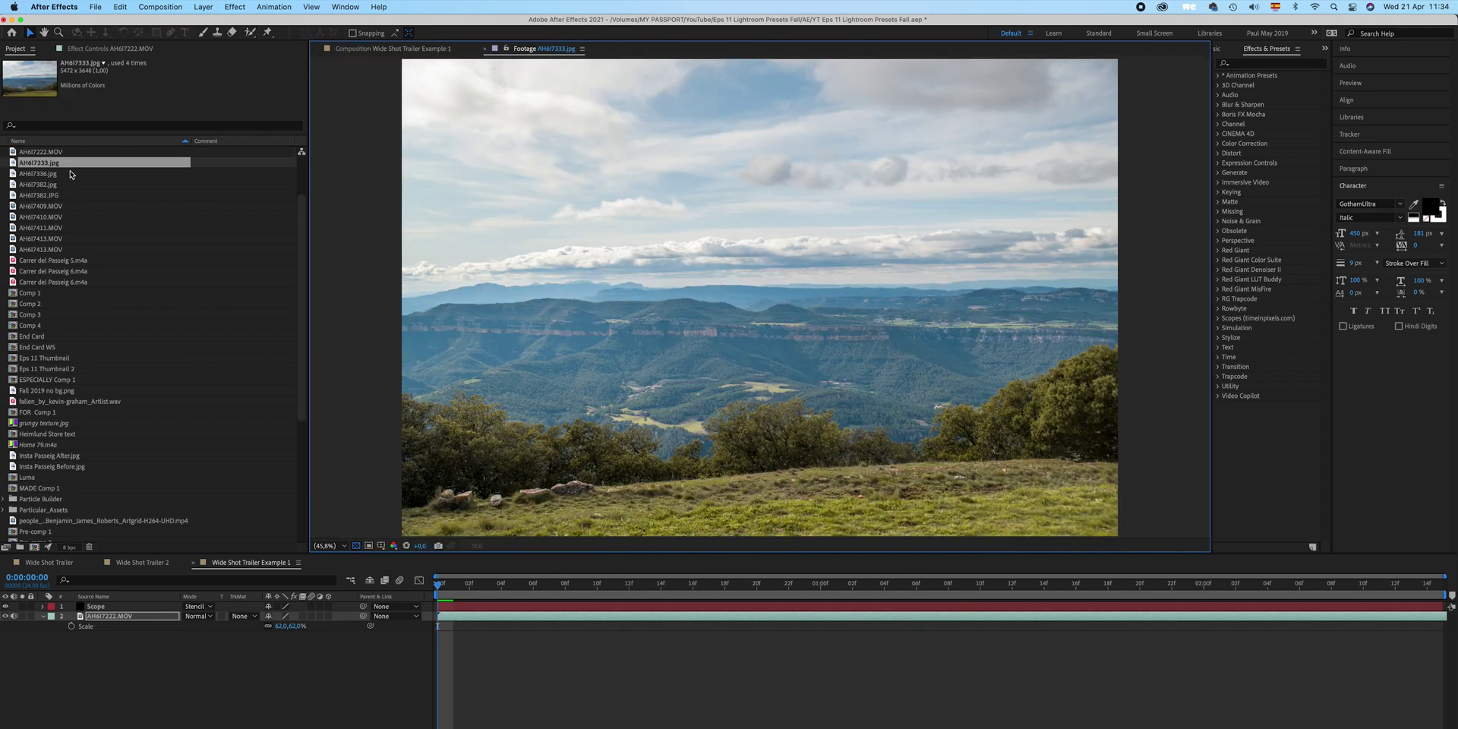
{"action": "double_click", "coordinate": [77, 175]}
{"action": "left_click_drag", "start_coordinate": [76, 163], "coordinate": [168, 609]}
{"action": "key", "text": "s"}
{"action": "left_click_drag", "start_coordinate": [287, 626], "coordinate": [266, 626]}
{"action": "left_click_drag", "start_coordinate": [700, 411], "coordinate": [956, 441]}
Draw a Pen mask around the landscape, reshape its points, and feather its edge
{"action": "key", "text": "g"}
{"action": "left_click_drag", "start_coordinate": [698, 348], "coordinate": [723, 341]}
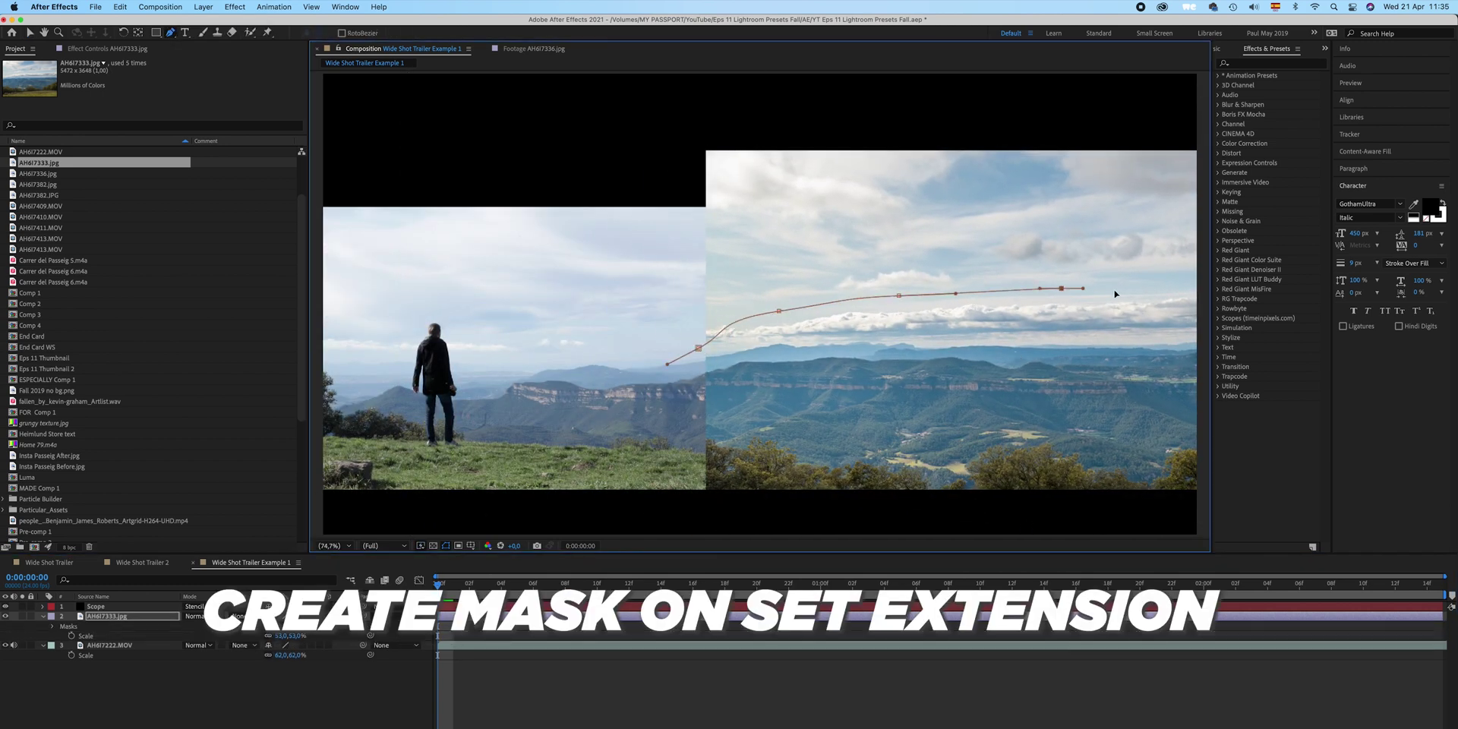
{"action": "scroll", "coordinate": [1192, 410], "scroll_direction": "right", "scroll_amount": 2}
{"action": "scroll", "coordinate": [1193, 410], "scroll_direction": "down", "scroll_amount": 1}
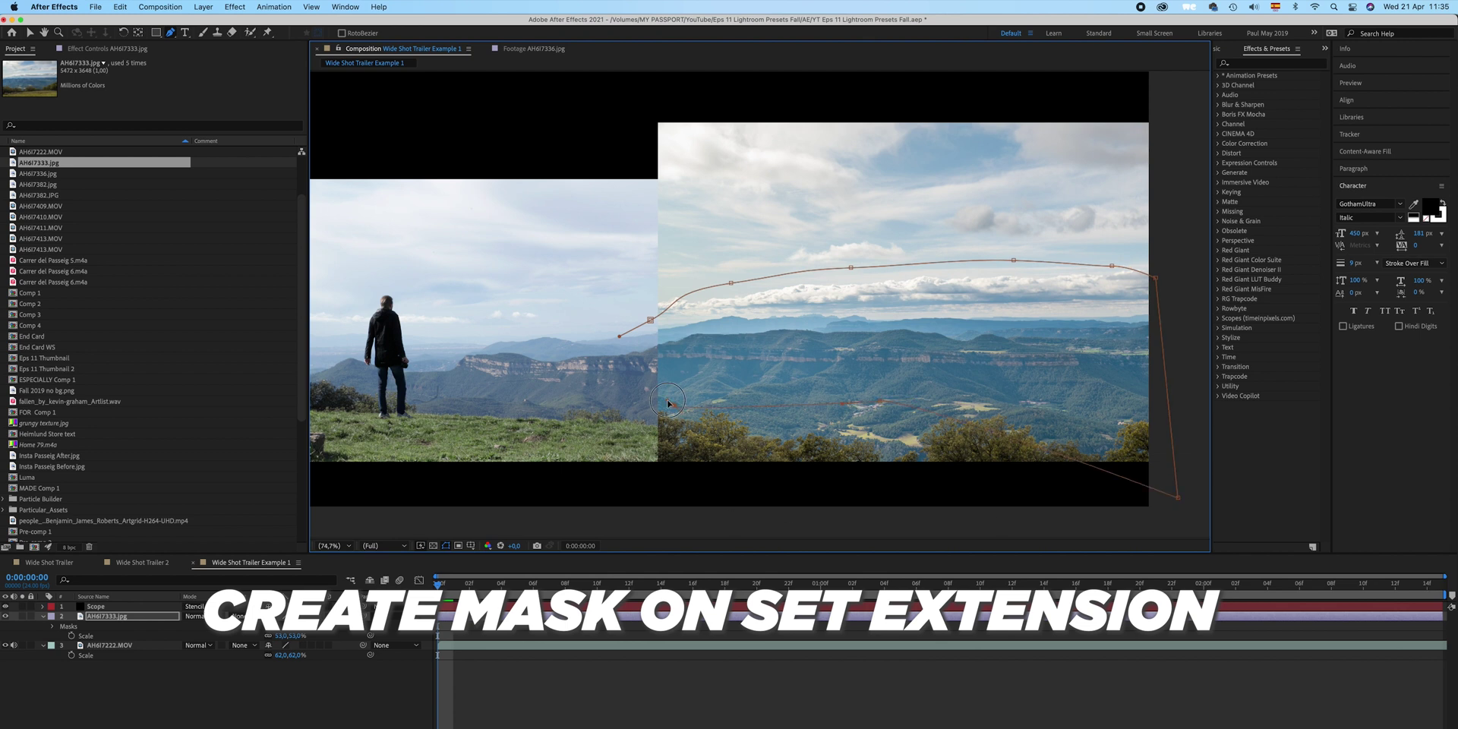
{"action": "left_click", "coordinate": [669, 405]}
{"action": "left_click_drag", "start_coordinate": [1178, 498], "coordinate": [1165, 436]}
{"action": "left_click_drag", "start_coordinate": [882, 417], "coordinate": [886, 427]}
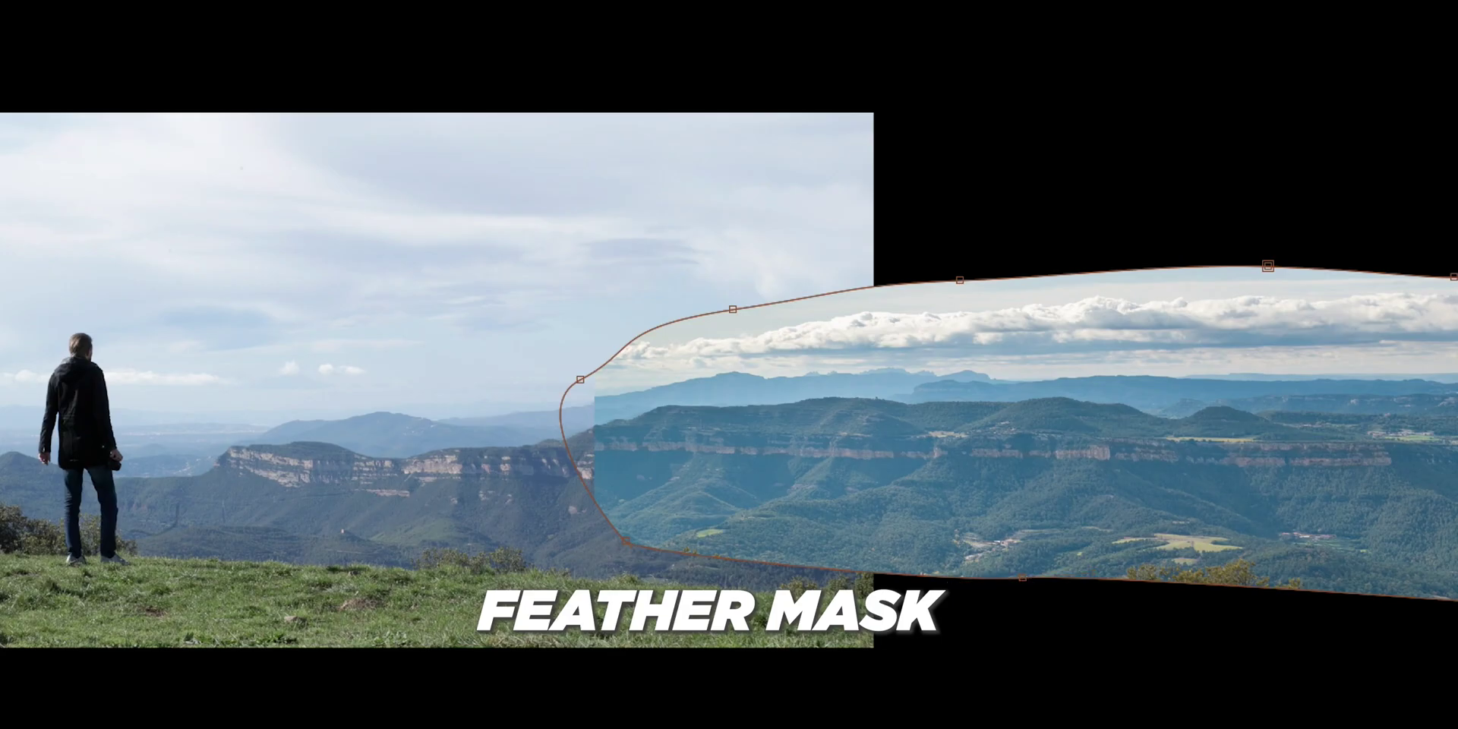
{"action": "left_click_drag", "start_coordinate": [581, 377], "coordinate": [652, 339]}
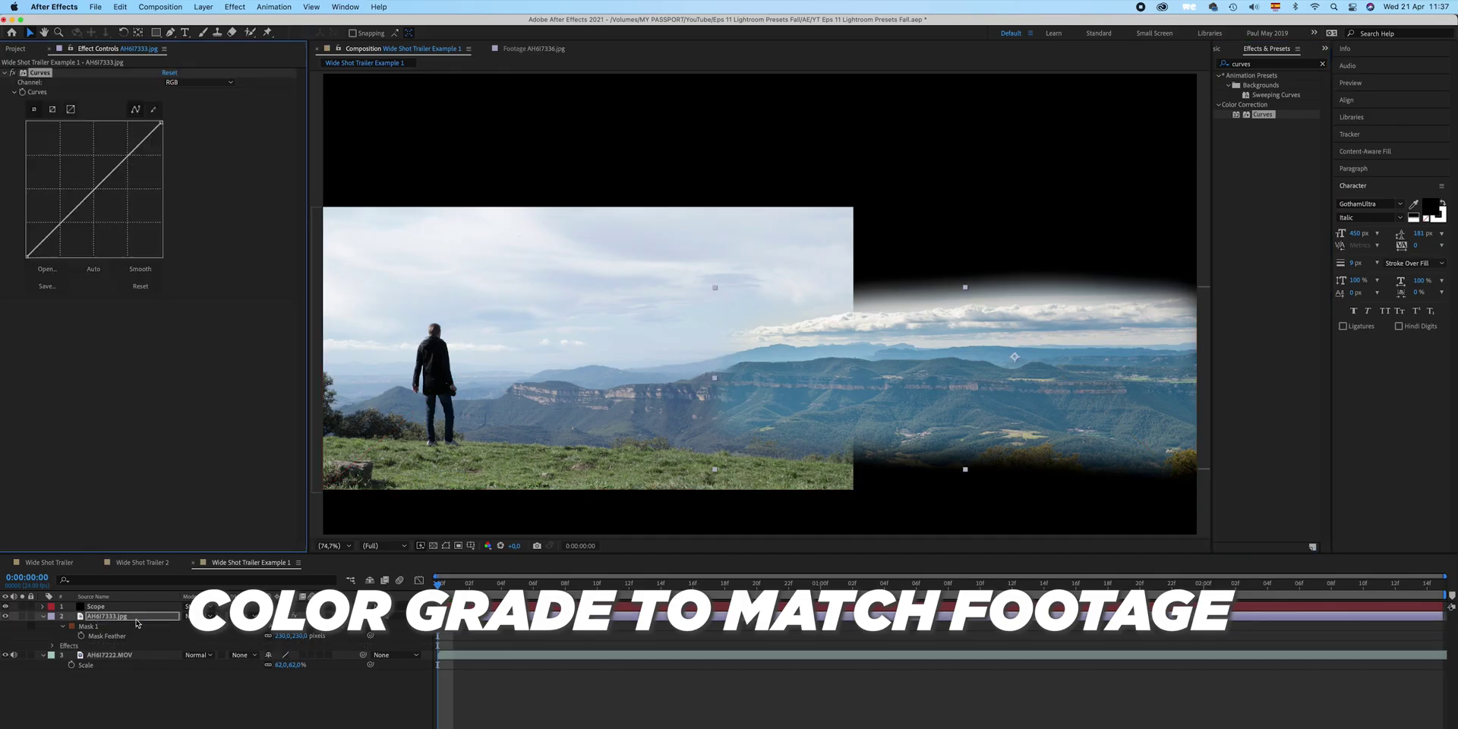
{"action": "left_click", "coordinate": [199, 82]}
Adjust the Green and Red Curves channels, hide layer 7, and turn on the sky layers
{"action": "left_click", "coordinate": [186, 119]}
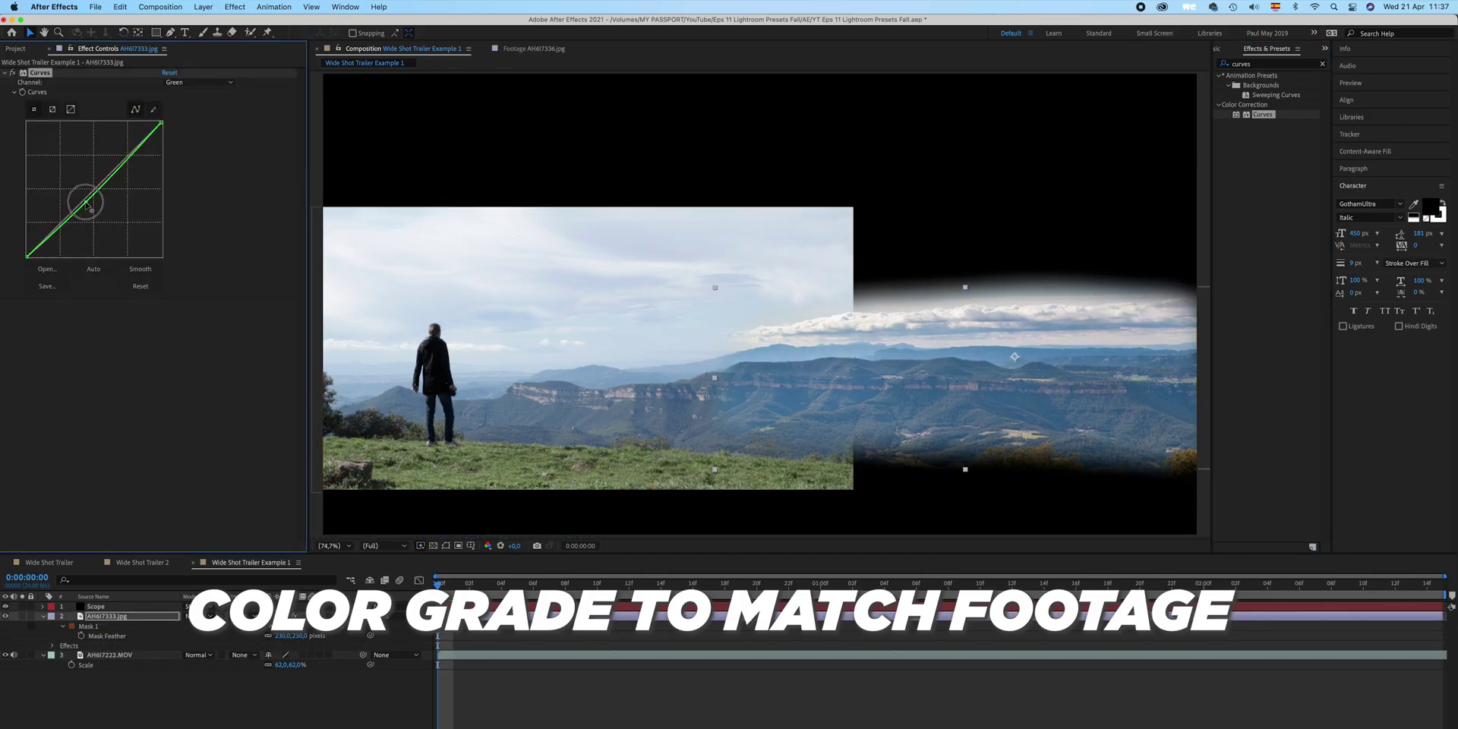
{"action": "left_click", "coordinate": [199, 82]}
{"action": "left_click", "coordinate": [186, 109]}
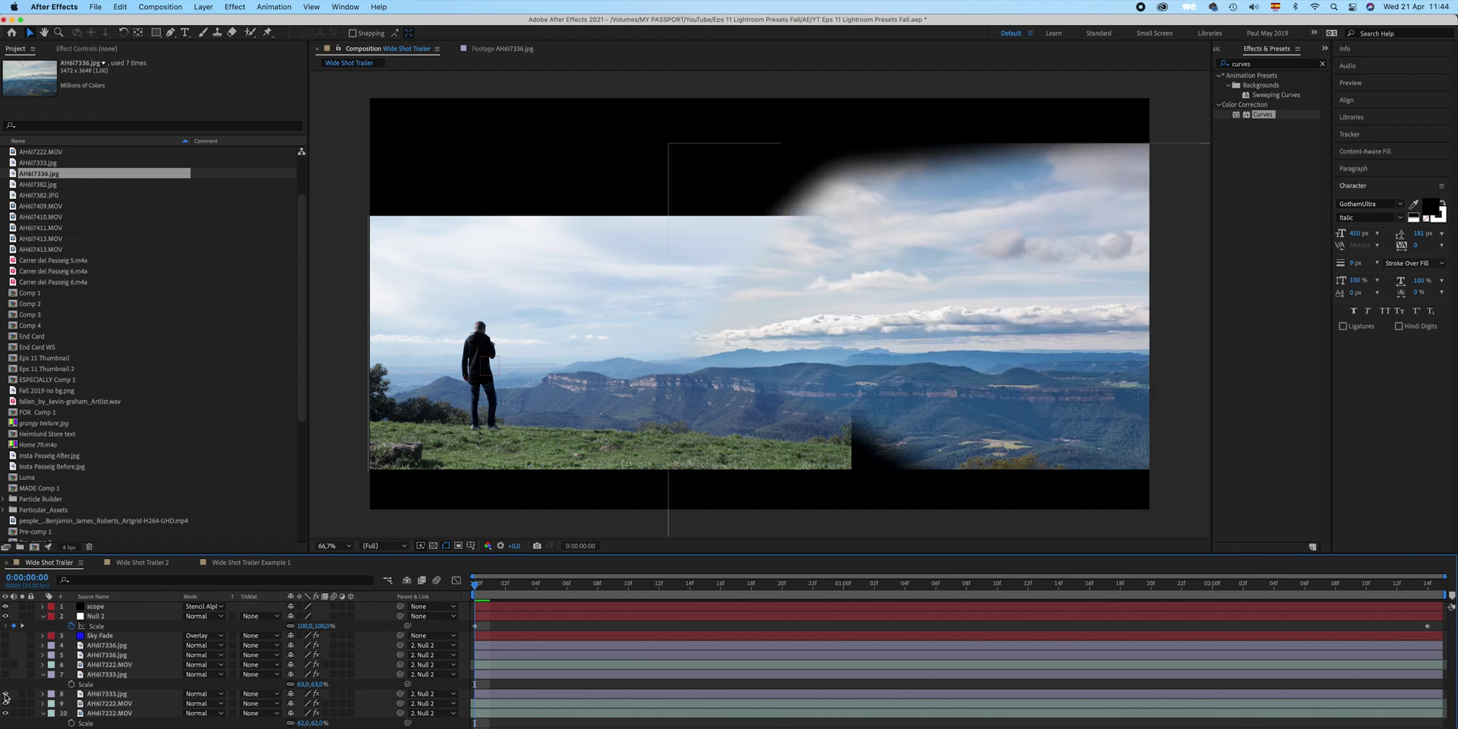
{"action": "left_click", "coordinate": [6, 674]}
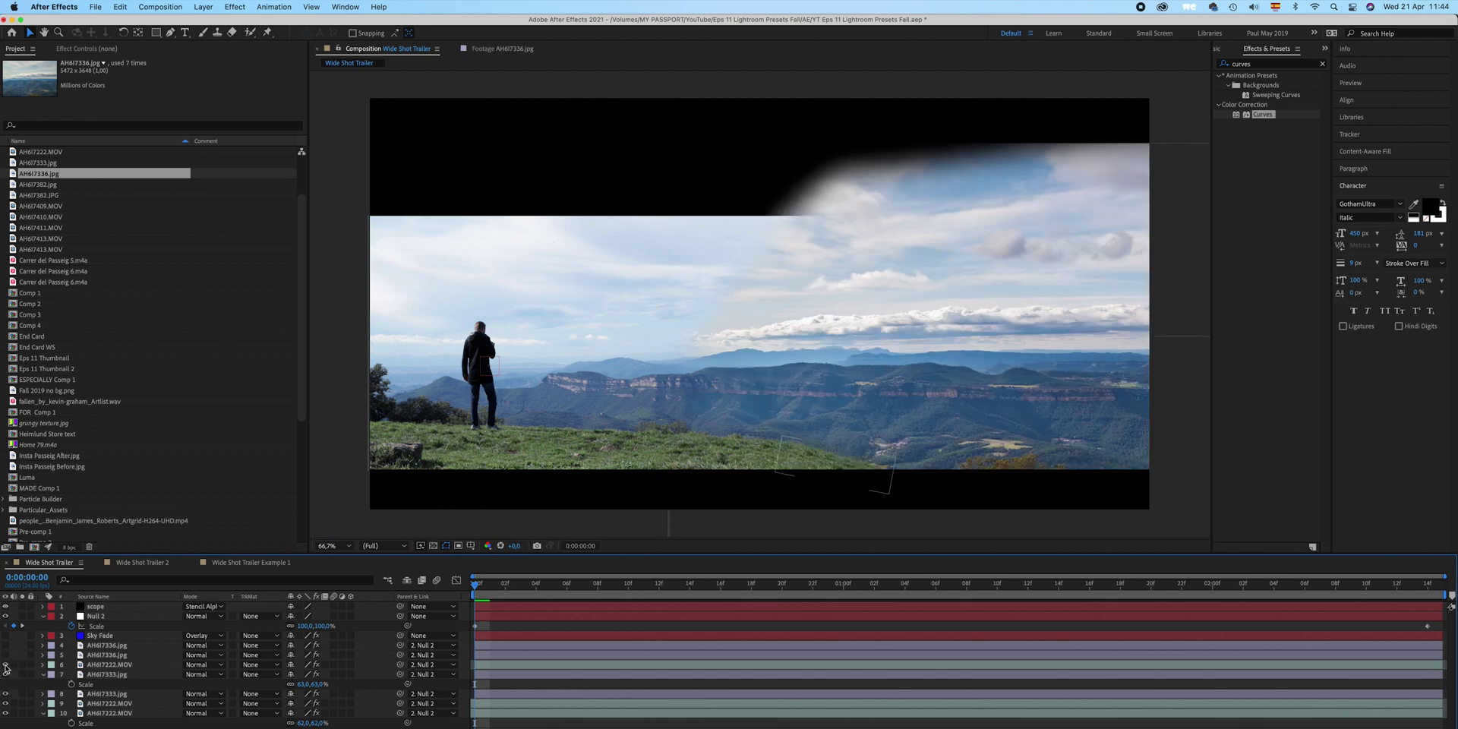
{"action": "left_click_drag", "start_coordinate": [4, 665], "coordinate": [7, 646]}
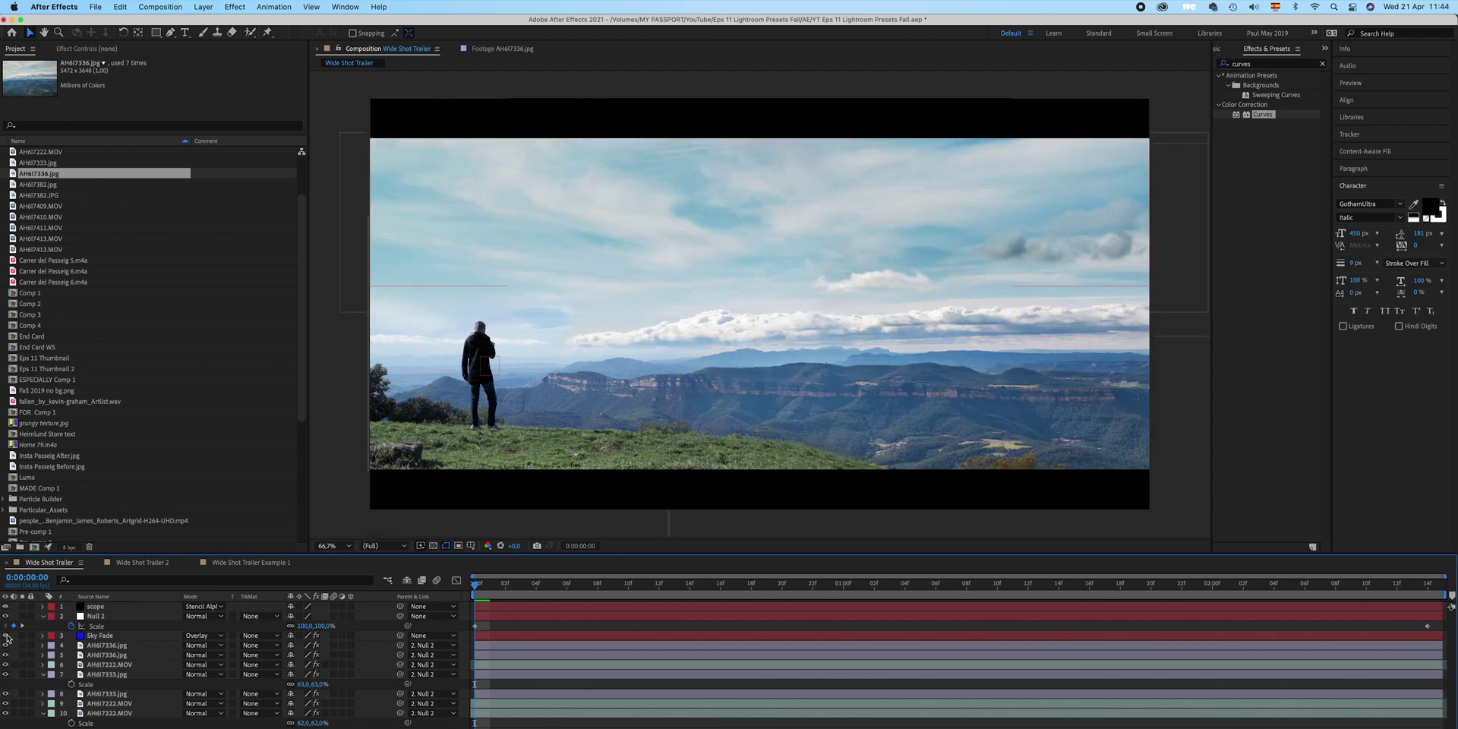
Add Null 5 with Scale keyframed to 11 at the end, and parent layers 4–10 to it
{"action": "left_click", "coordinate": [203, 7]}
{"action": "left_click", "coordinate": [357, 74]}
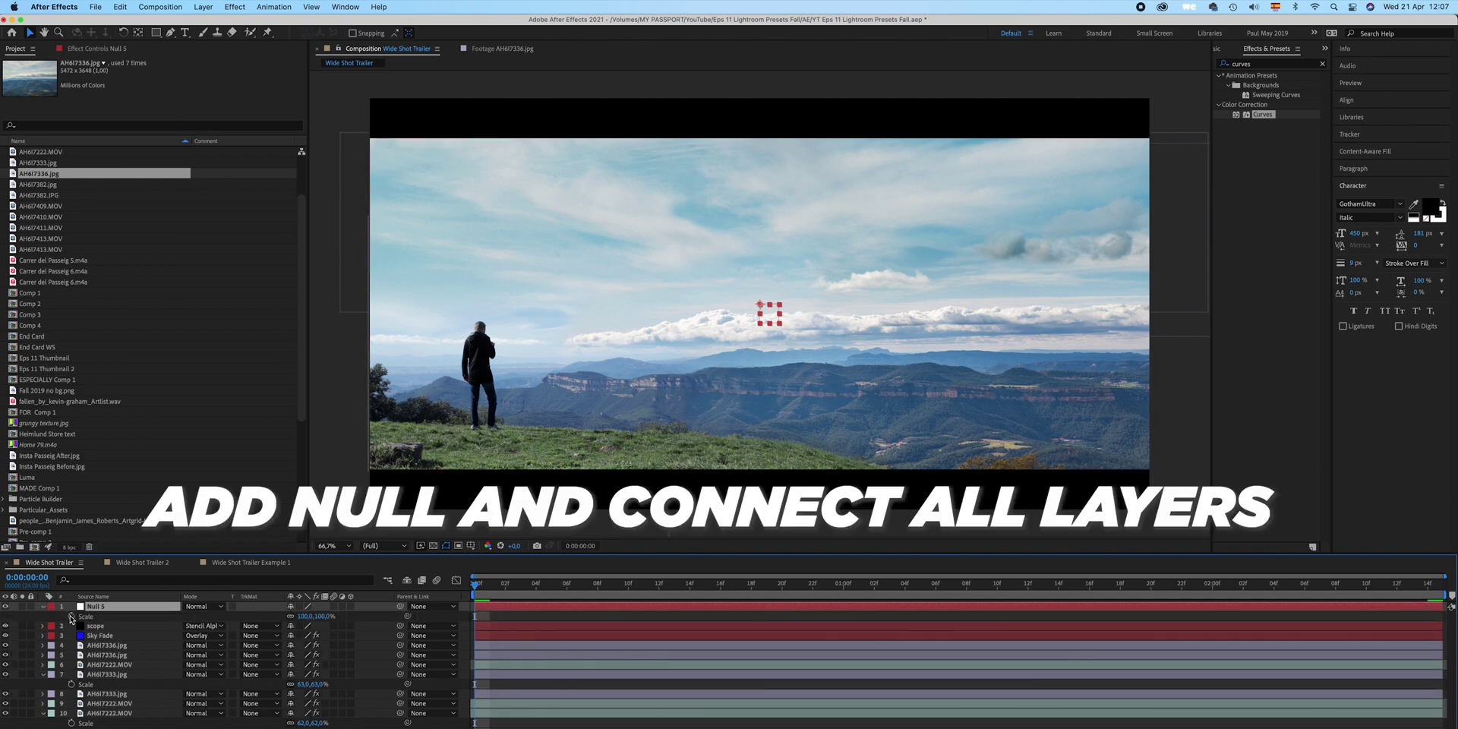
{"action": "left_click", "coordinate": [72, 617]}
{"action": "key", "text": "End"}
{"action": "left_click", "coordinate": [320, 616]}
{"action": "type", "text": "11"}
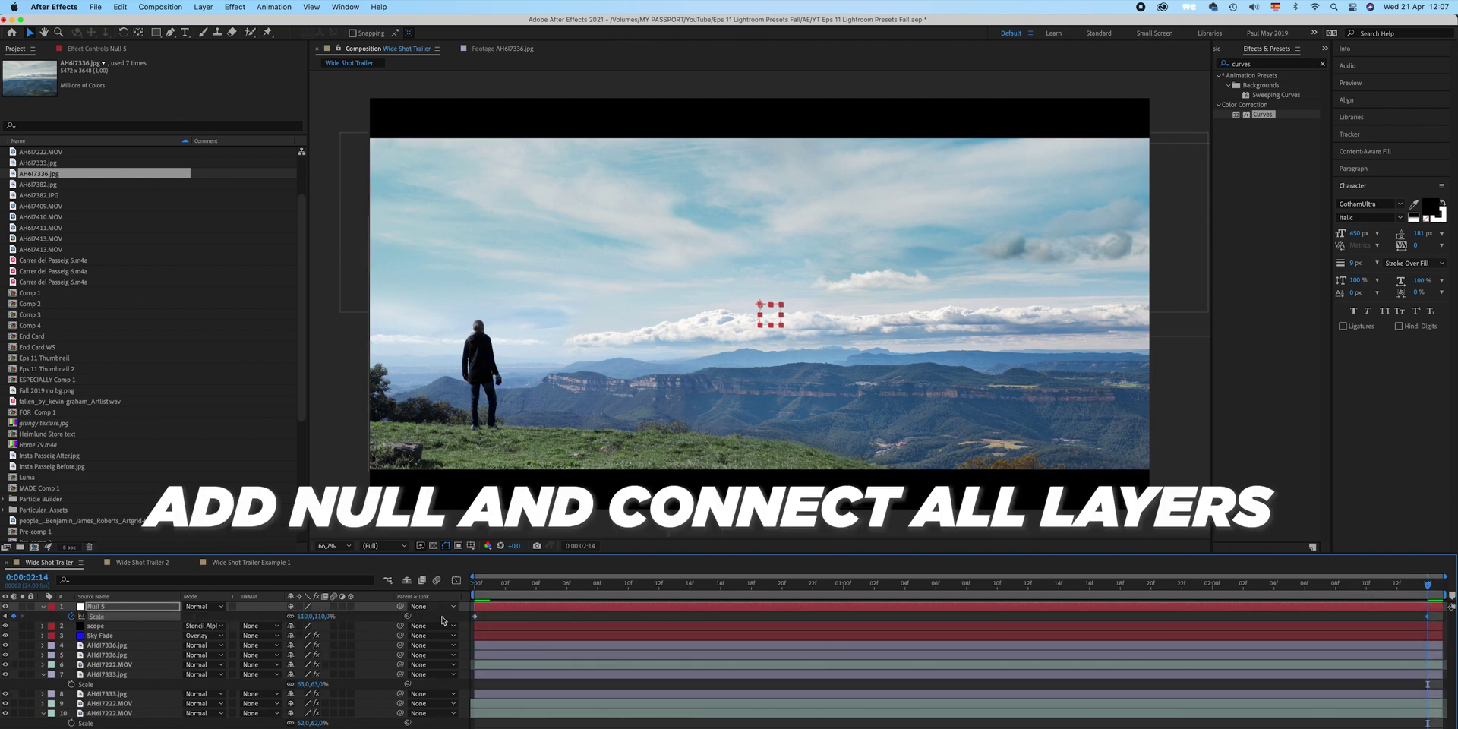
{"action": "left_click", "coordinate": [106, 645]}
{"action": "left_click", "coordinate": [110, 713], "text": "shift"}
{"action": "left_click_drag", "start_coordinate": [400, 645], "coordinate": [117, 612]}
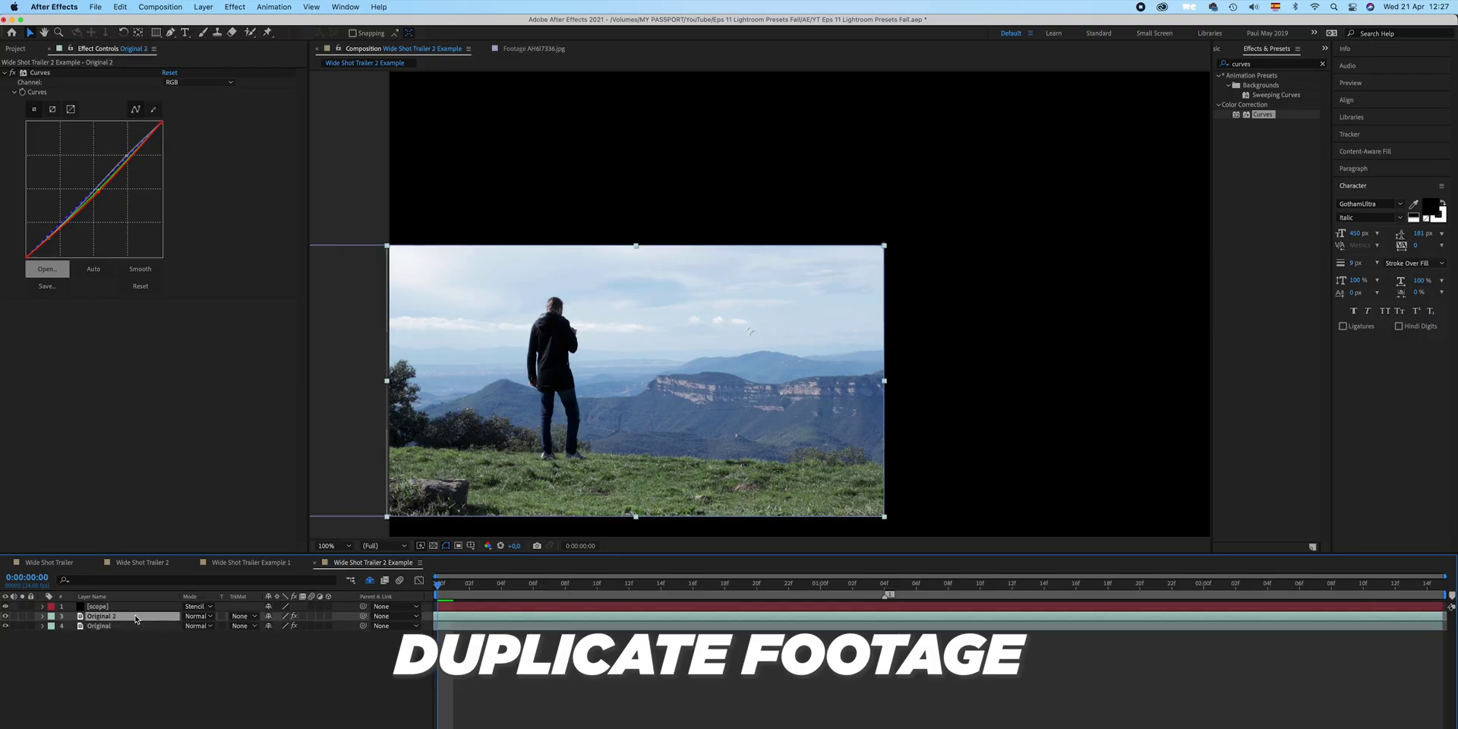
Apply Tint to Original 2 and pull a Curves point down for high contrast
{"action": "left_click_drag", "start_coordinate": [1259, 114], "coordinate": [489, 435]}
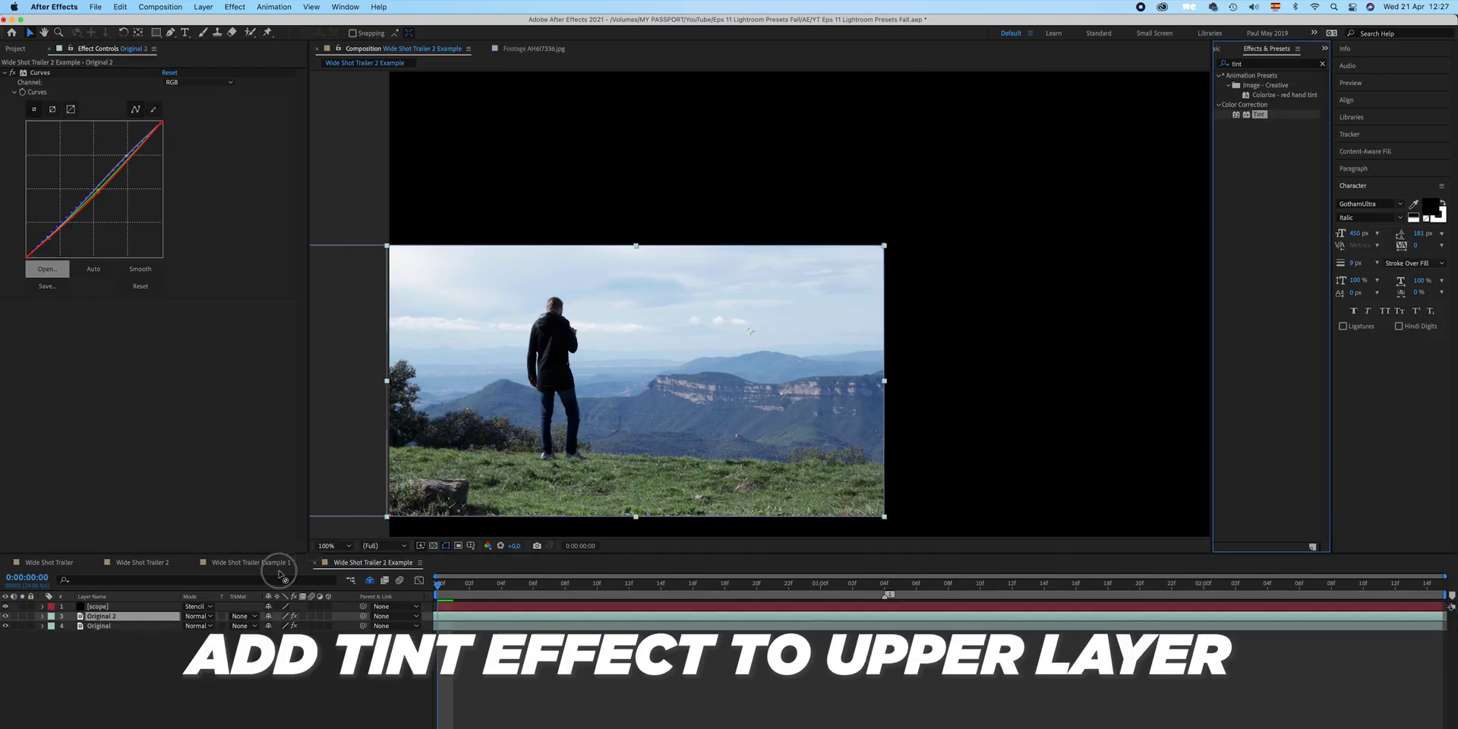
{"action": "left_click_drag", "start_coordinate": [144, 619], "coordinate": [144, 619]}
{"action": "left_click", "coordinate": [60, 232]}
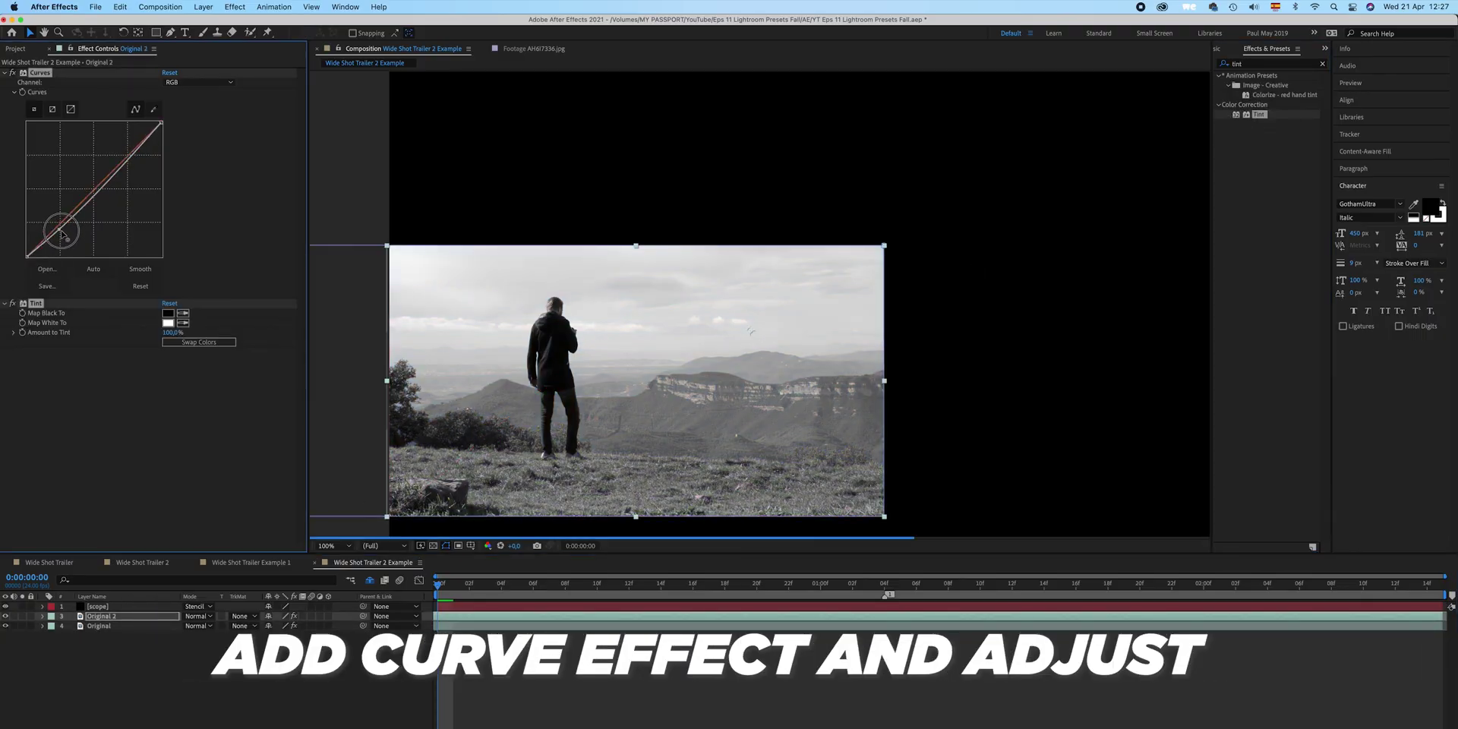
{"action": "left_click_drag", "start_coordinate": [108, 180], "coordinate": [103, 142]}
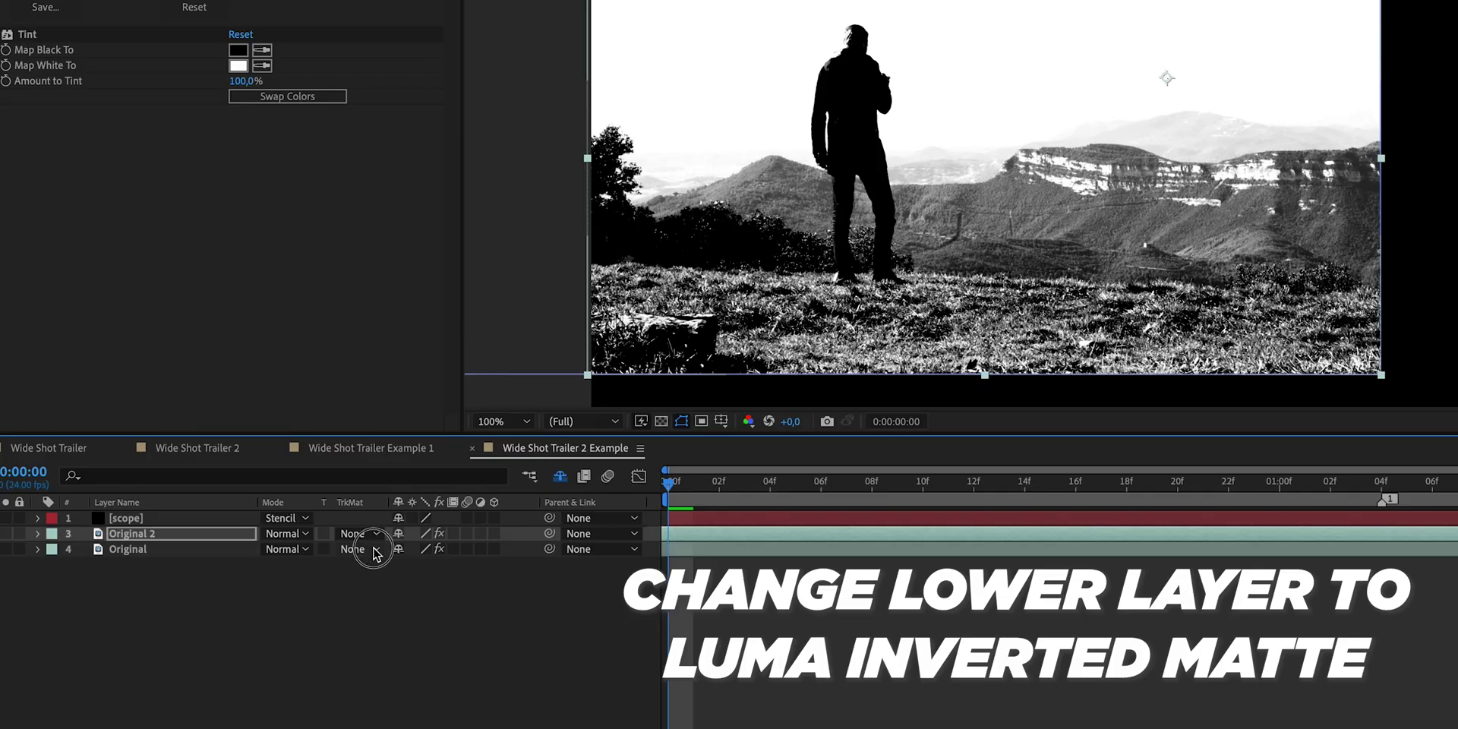
Set Original's track matte to Luma Inverted Matte and begin a mask around the man
{"action": "left_click", "coordinate": [374, 548]}
{"action": "left_click", "coordinate": [467, 660]}
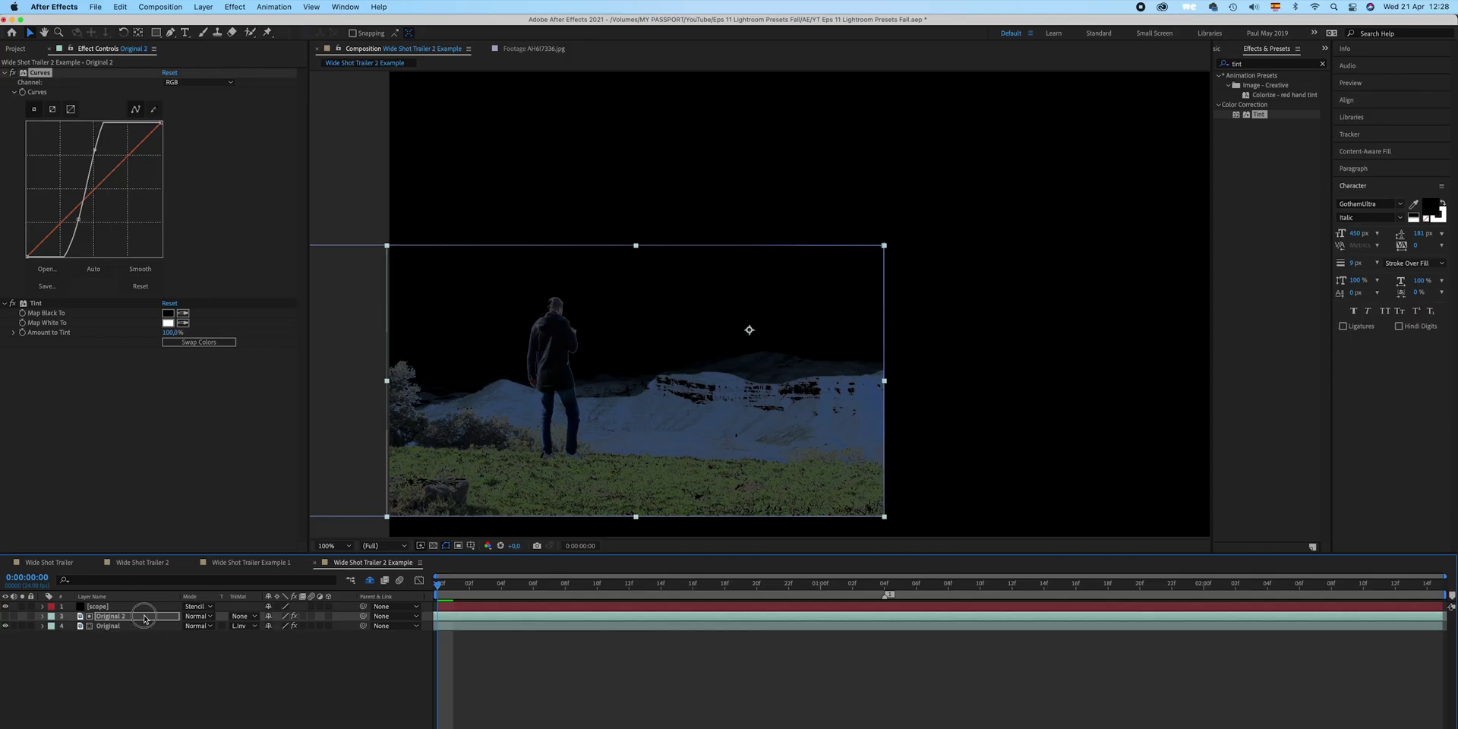
{"action": "left_click", "coordinate": [145, 619]}
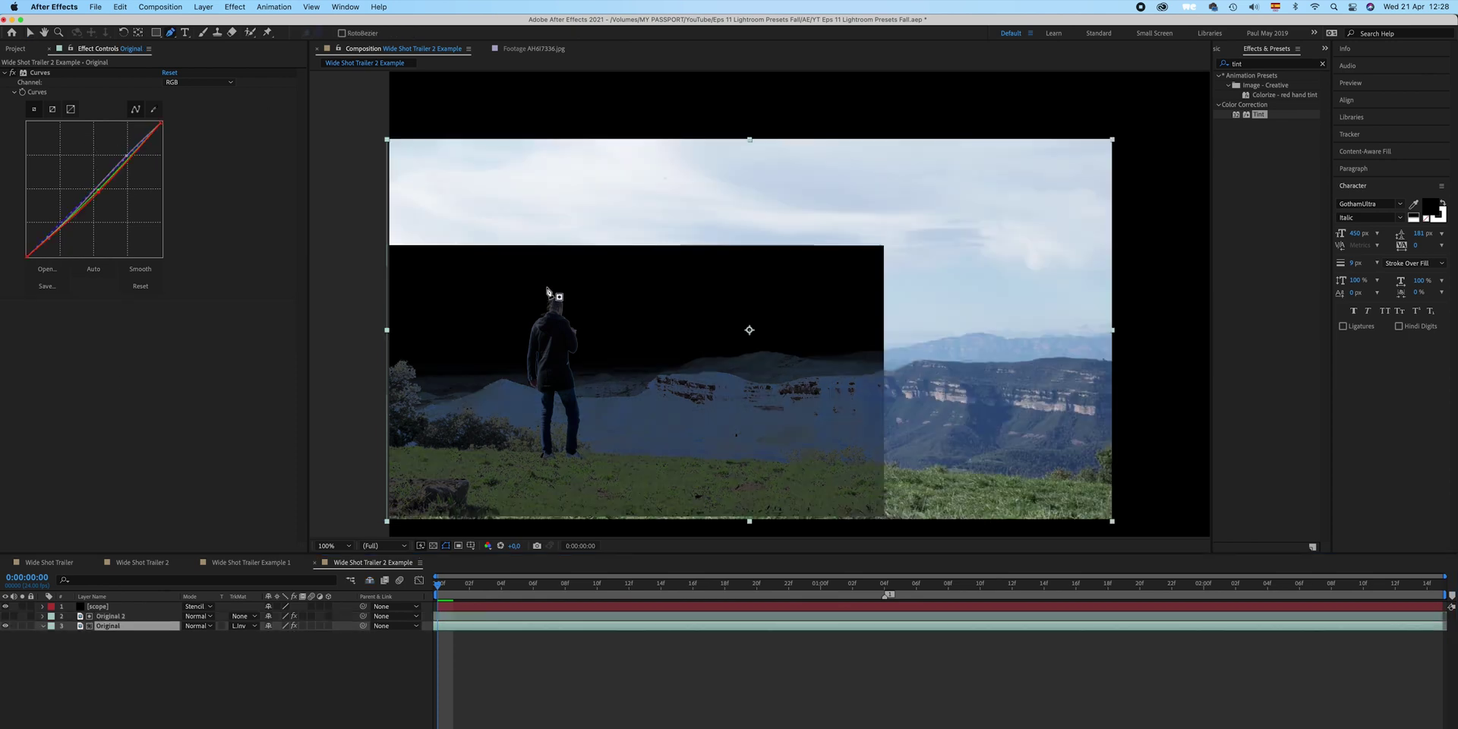
{"action": "left_click", "coordinate": [524, 391]}
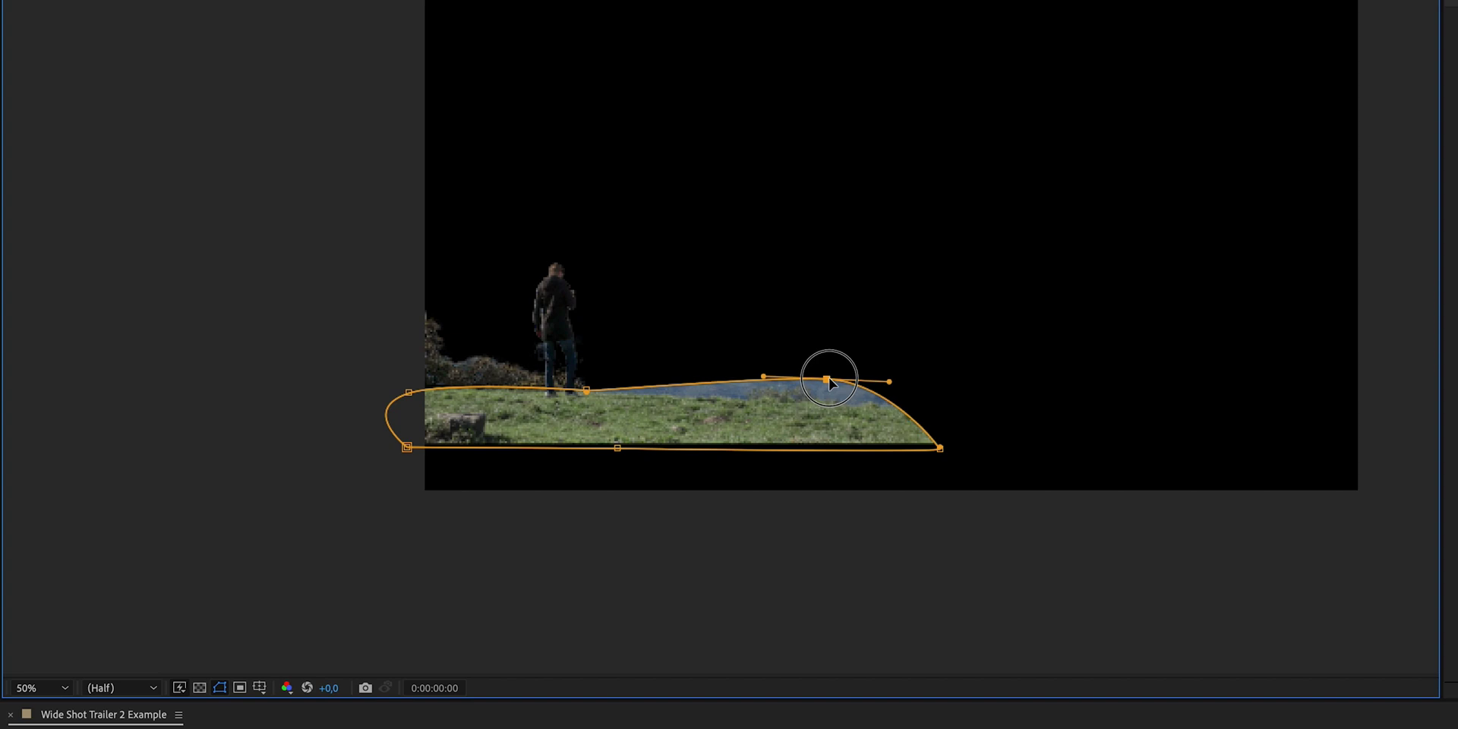
Reshape the Grass left mask's Bezier curve and fit the composition in the viewer
{"action": "left_click_drag", "start_coordinate": [827, 354], "coordinate": [809, 367]}
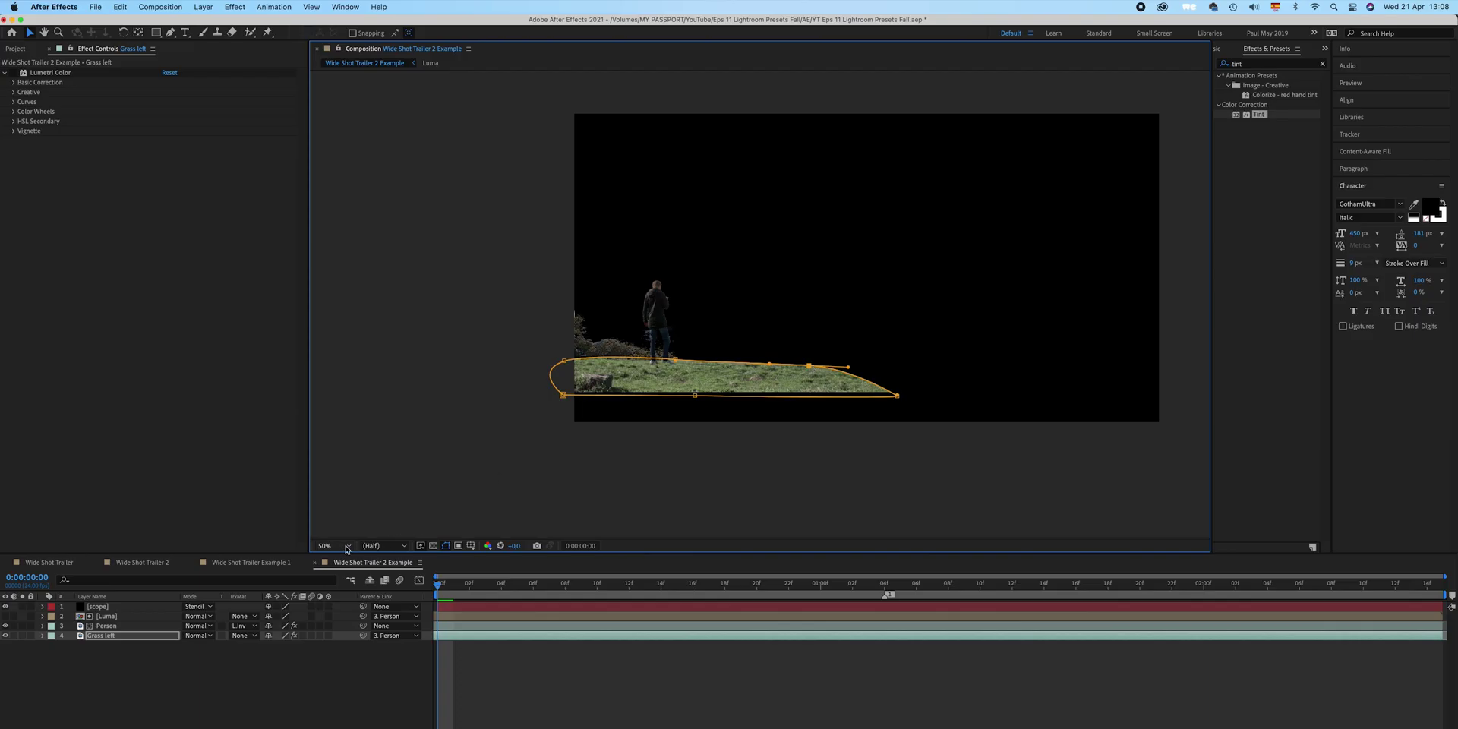
{"action": "left_click", "coordinate": [347, 546]}
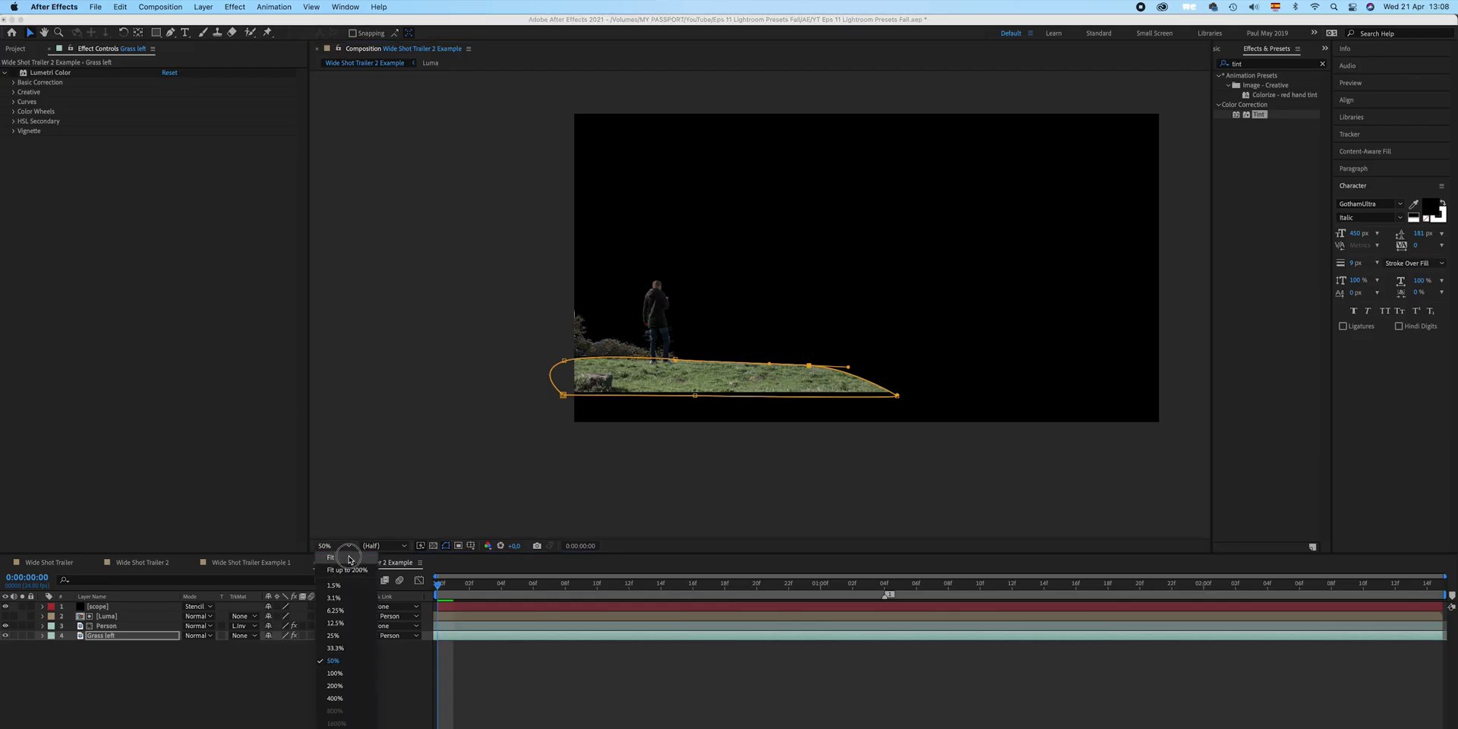
{"action": "left_click", "coordinate": [350, 560]}
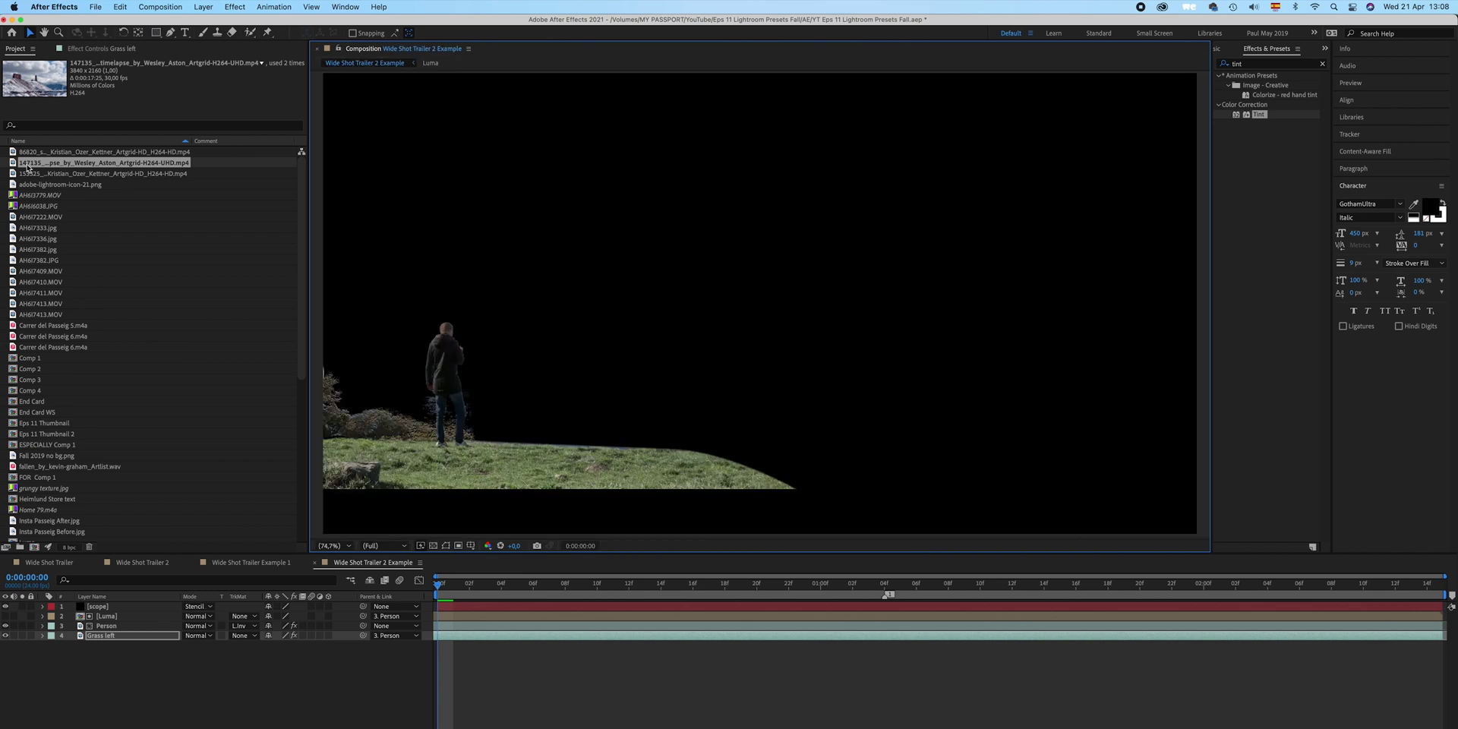
Add the 147135 snowy mesa footage at the bottom, mirror it with -100 scale, and enlarge it
{"action": "left_click_drag", "start_coordinate": [13, 164], "coordinate": [93, 650]}
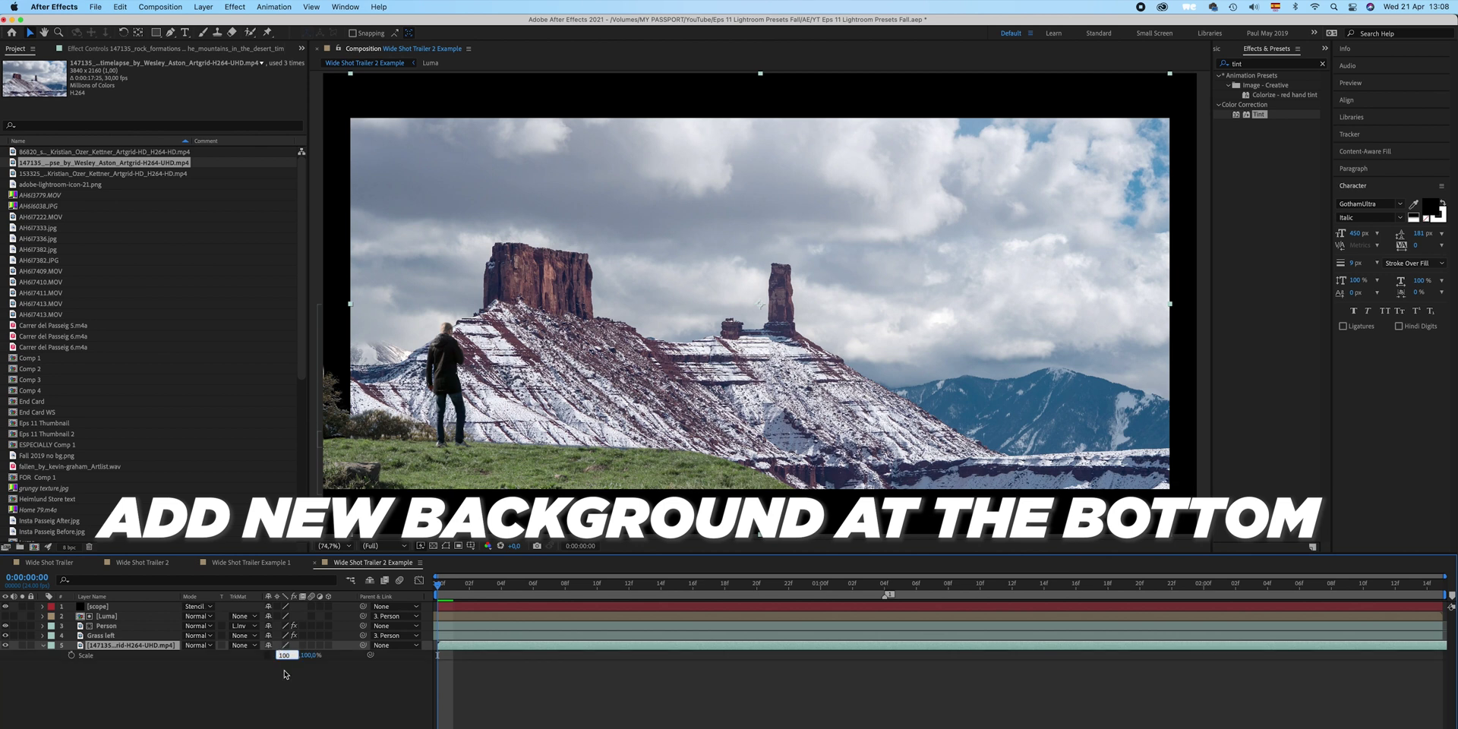
{"action": "type", "text": "-100"}
{"action": "key", "text": "Return"}
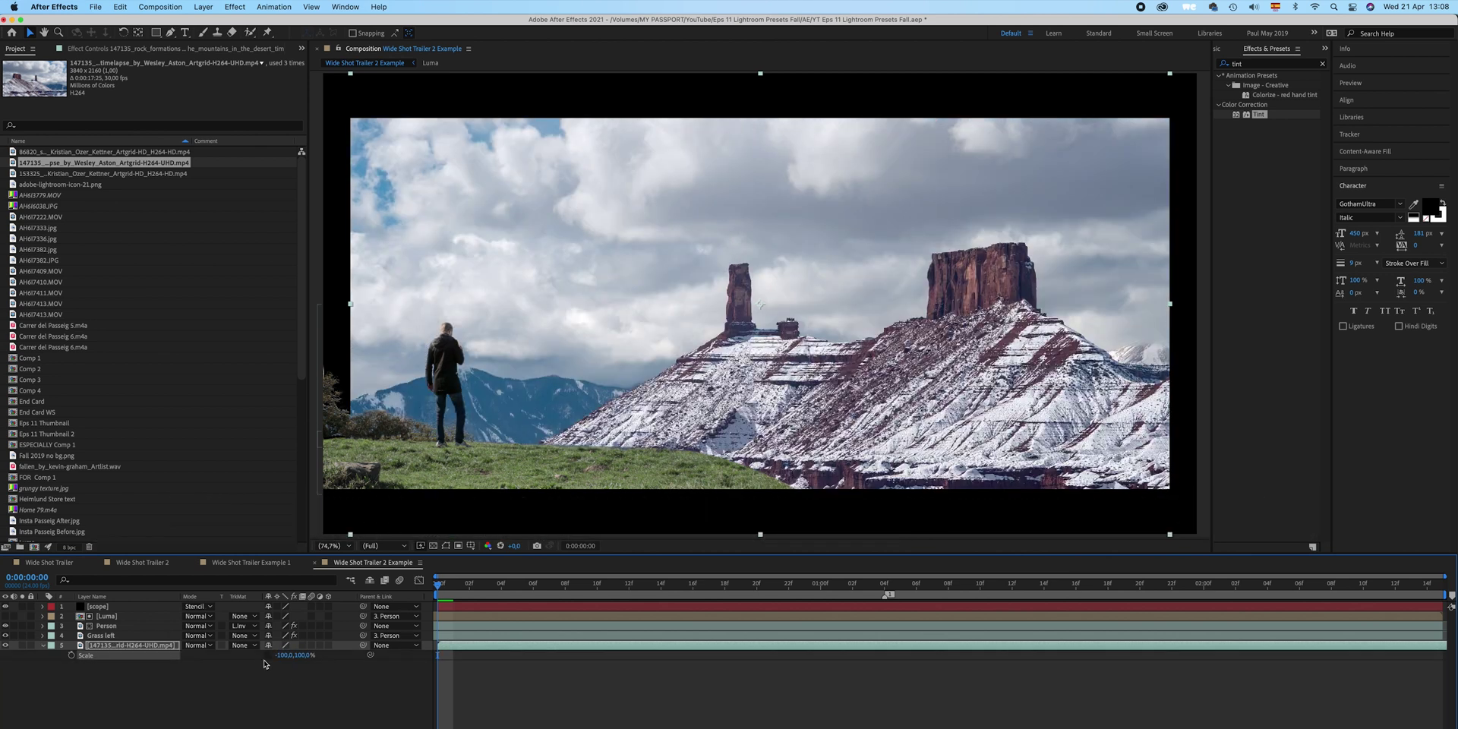
{"action": "left_click_drag", "start_coordinate": [301, 659], "coordinate": [303, 655]}
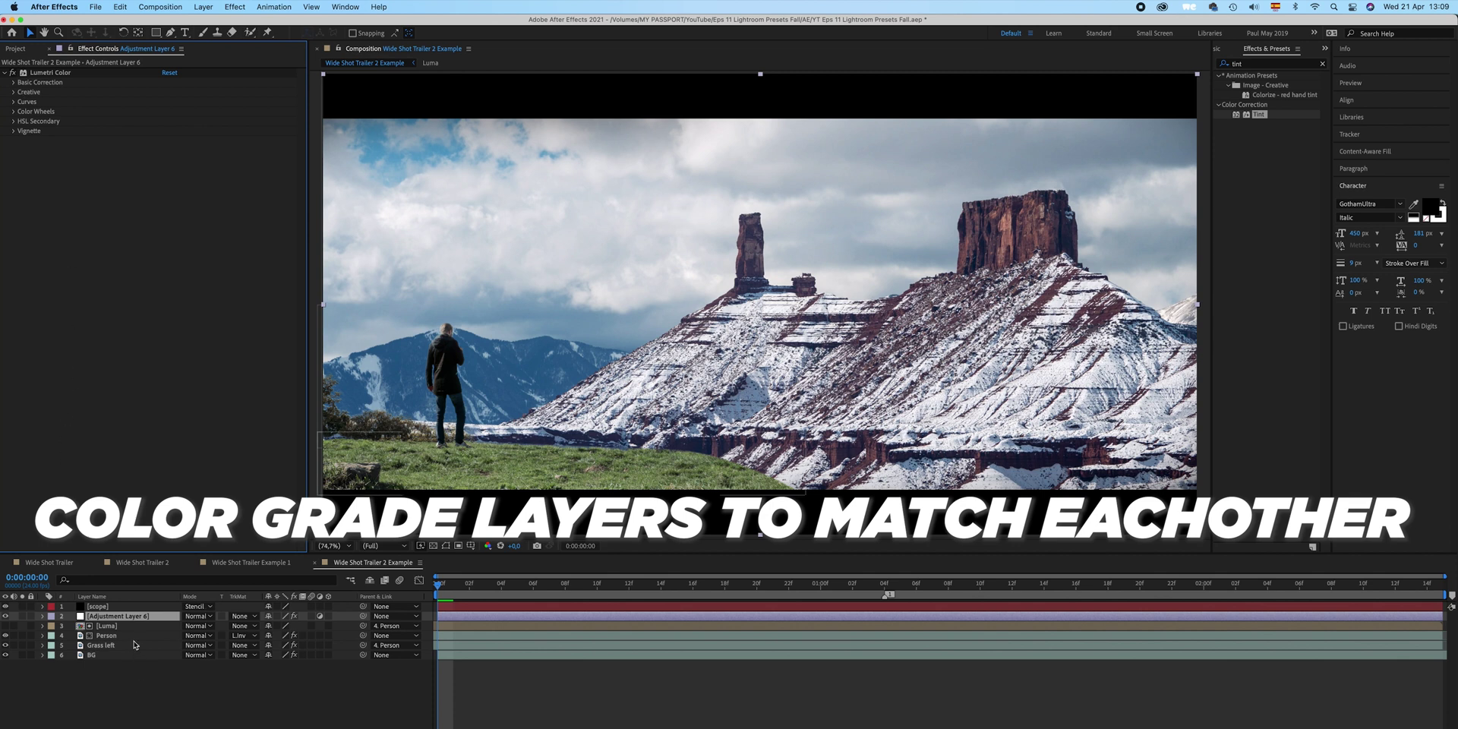
Select Grass left and toggle its Lumetri Color grade
{"action": "left_click", "coordinate": [106, 645]}
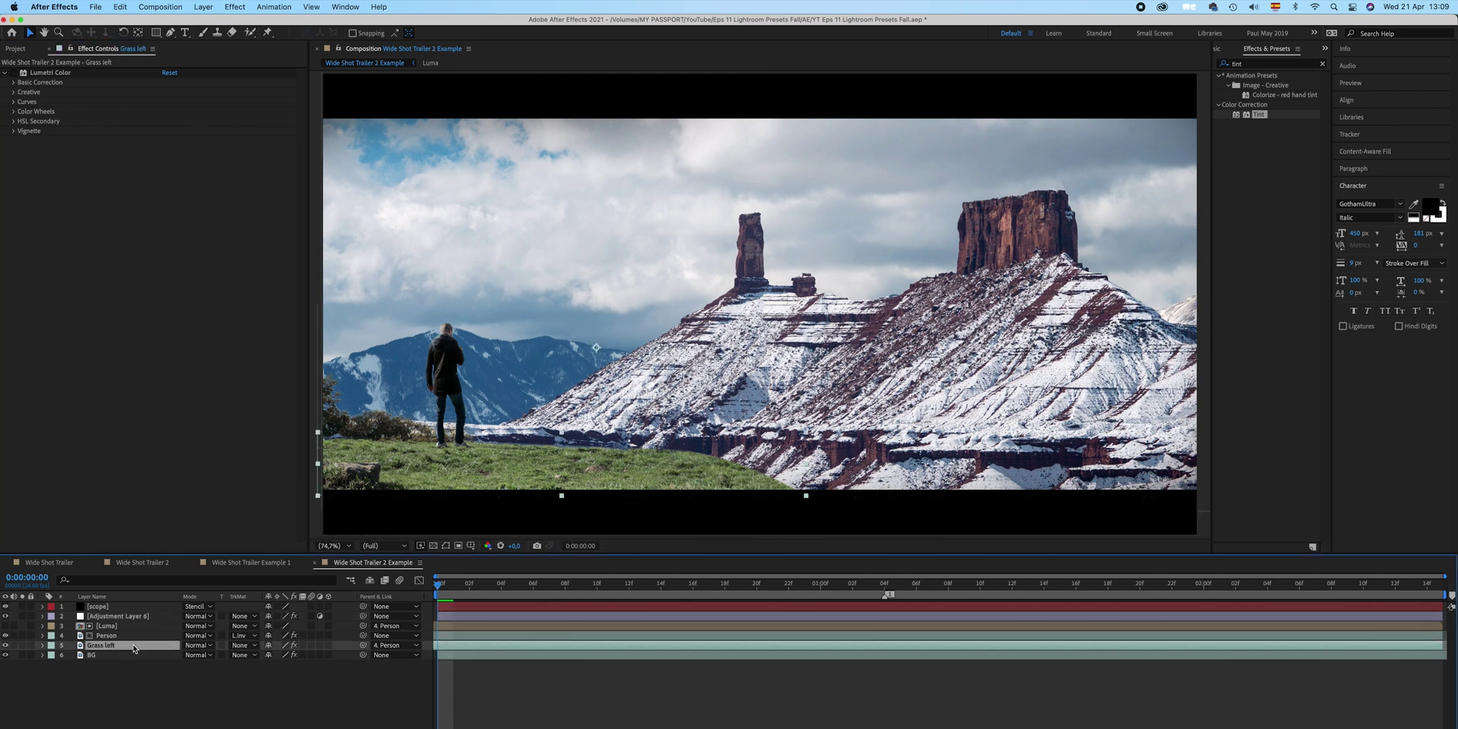
{"action": "left_click", "coordinate": [11, 73]}
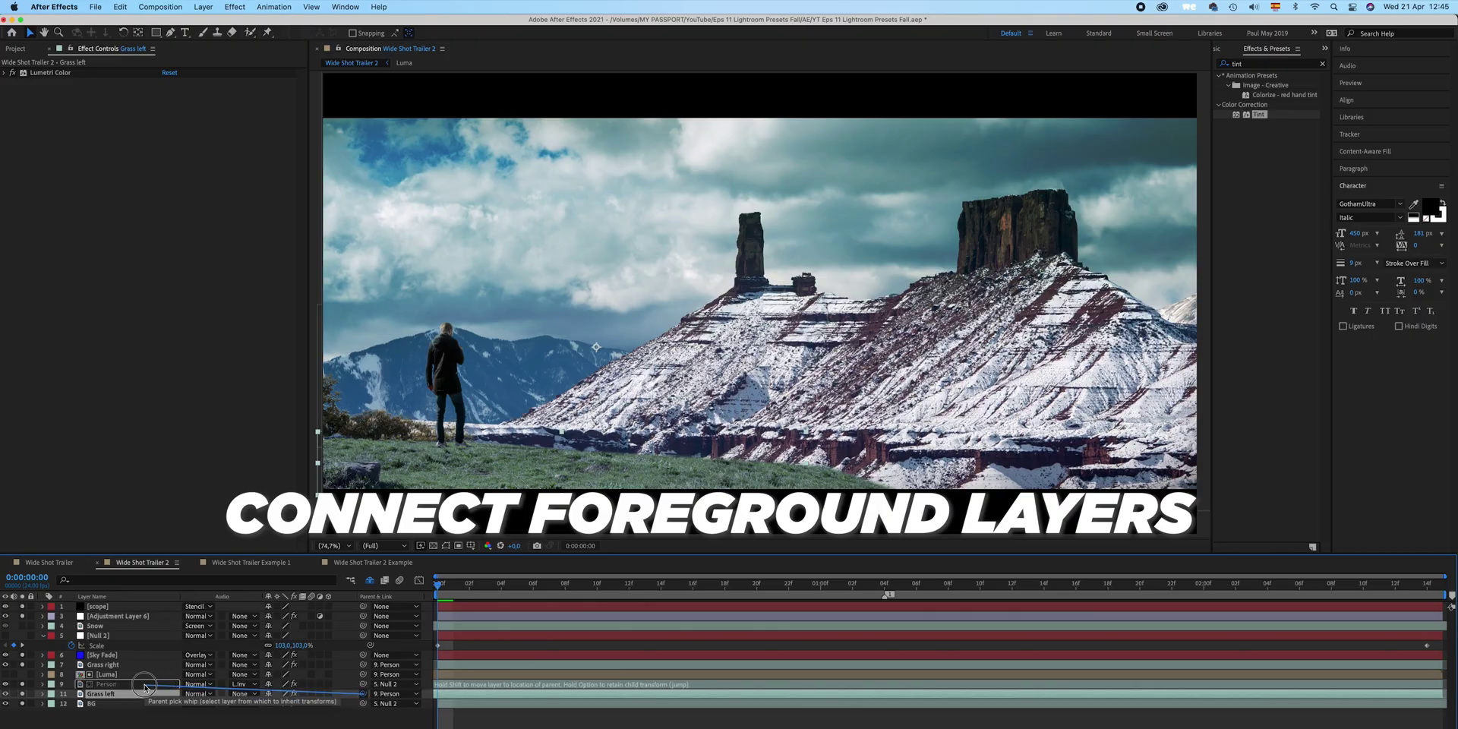
Parent Grass left to Person, paste in the Snow layer, and blend it with Screen
{"action": "left_click_drag", "start_coordinate": [144, 685], "coordinate": [144, 685]}
{"action": "left_click", "coordinate": [144, 685]}
{"action": "key", "text": "s"}
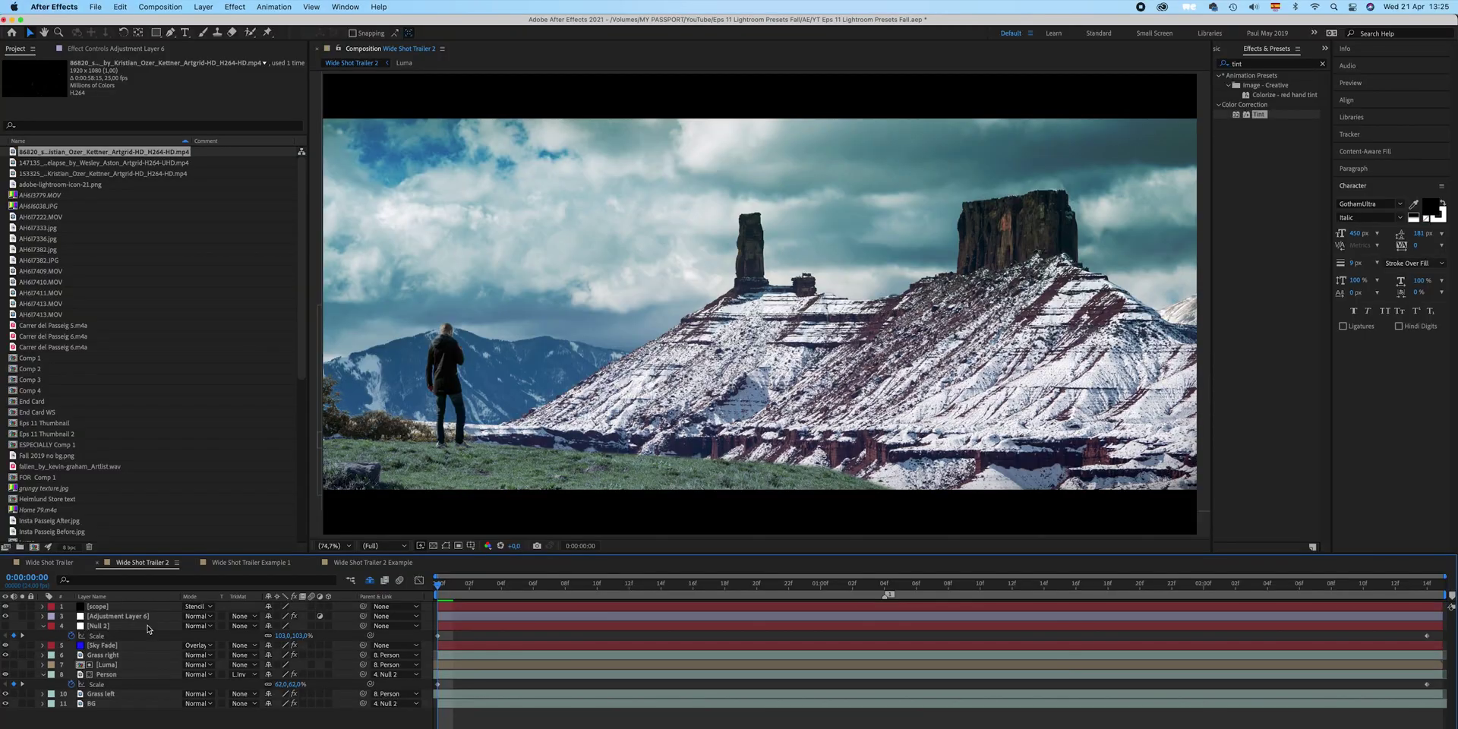
{"action": "key", "text": "super+v"}
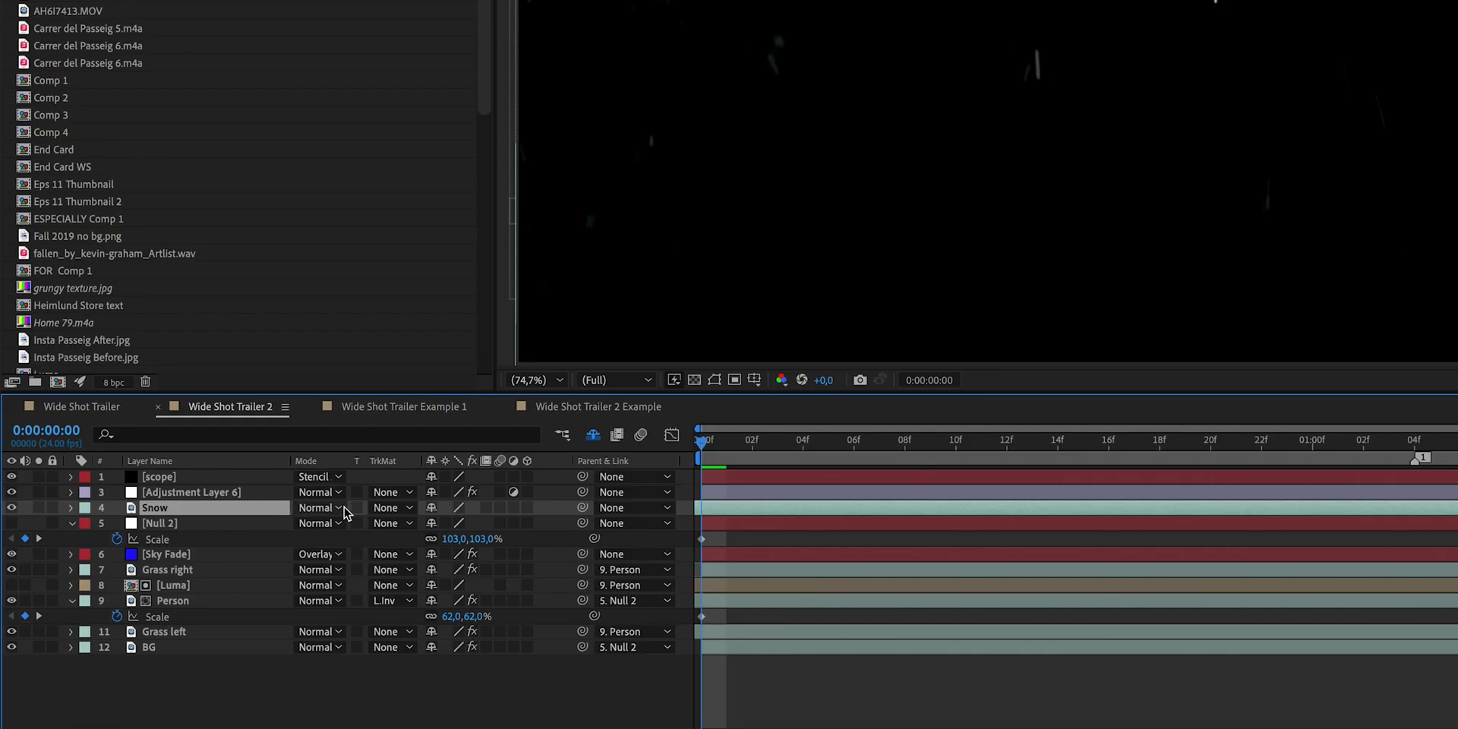
{"action": "left_click", "coordinate": [340, 508]}
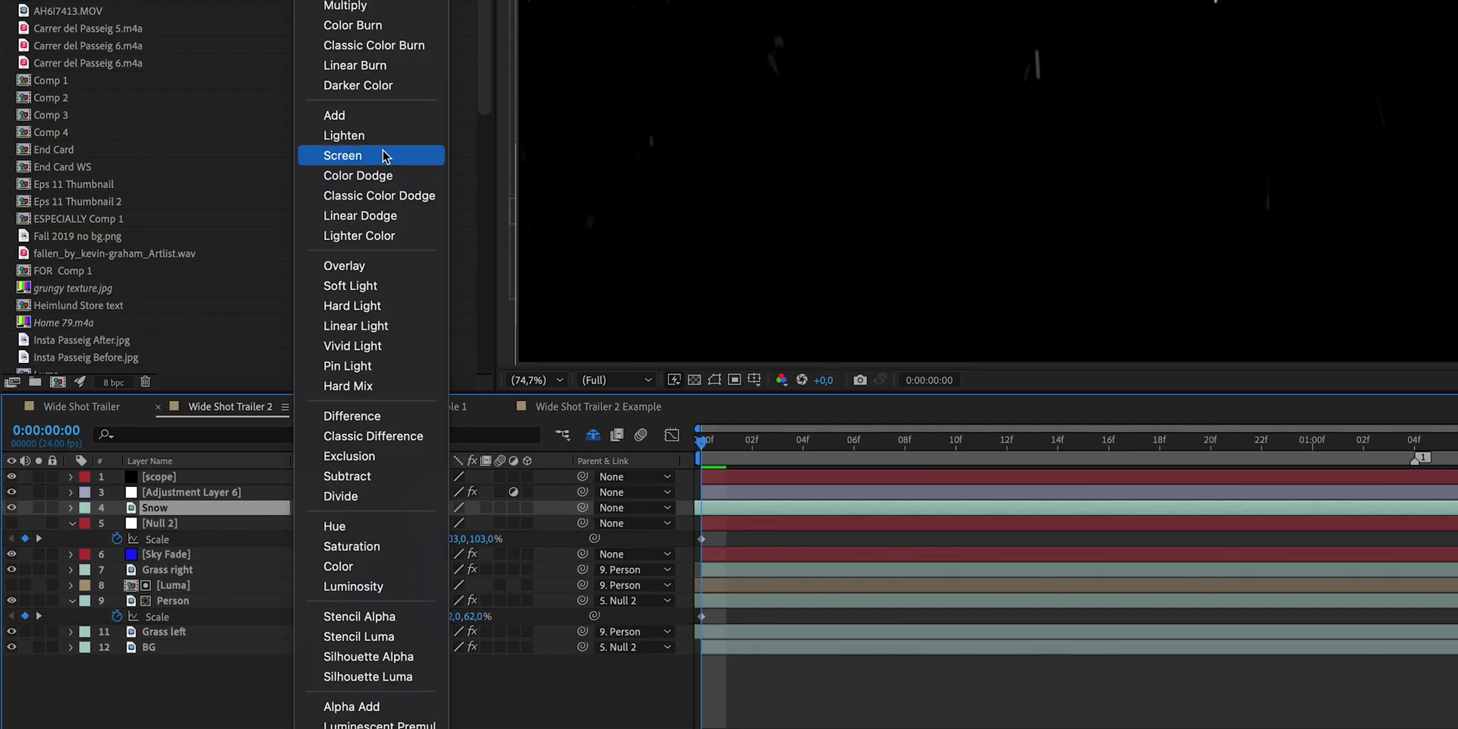